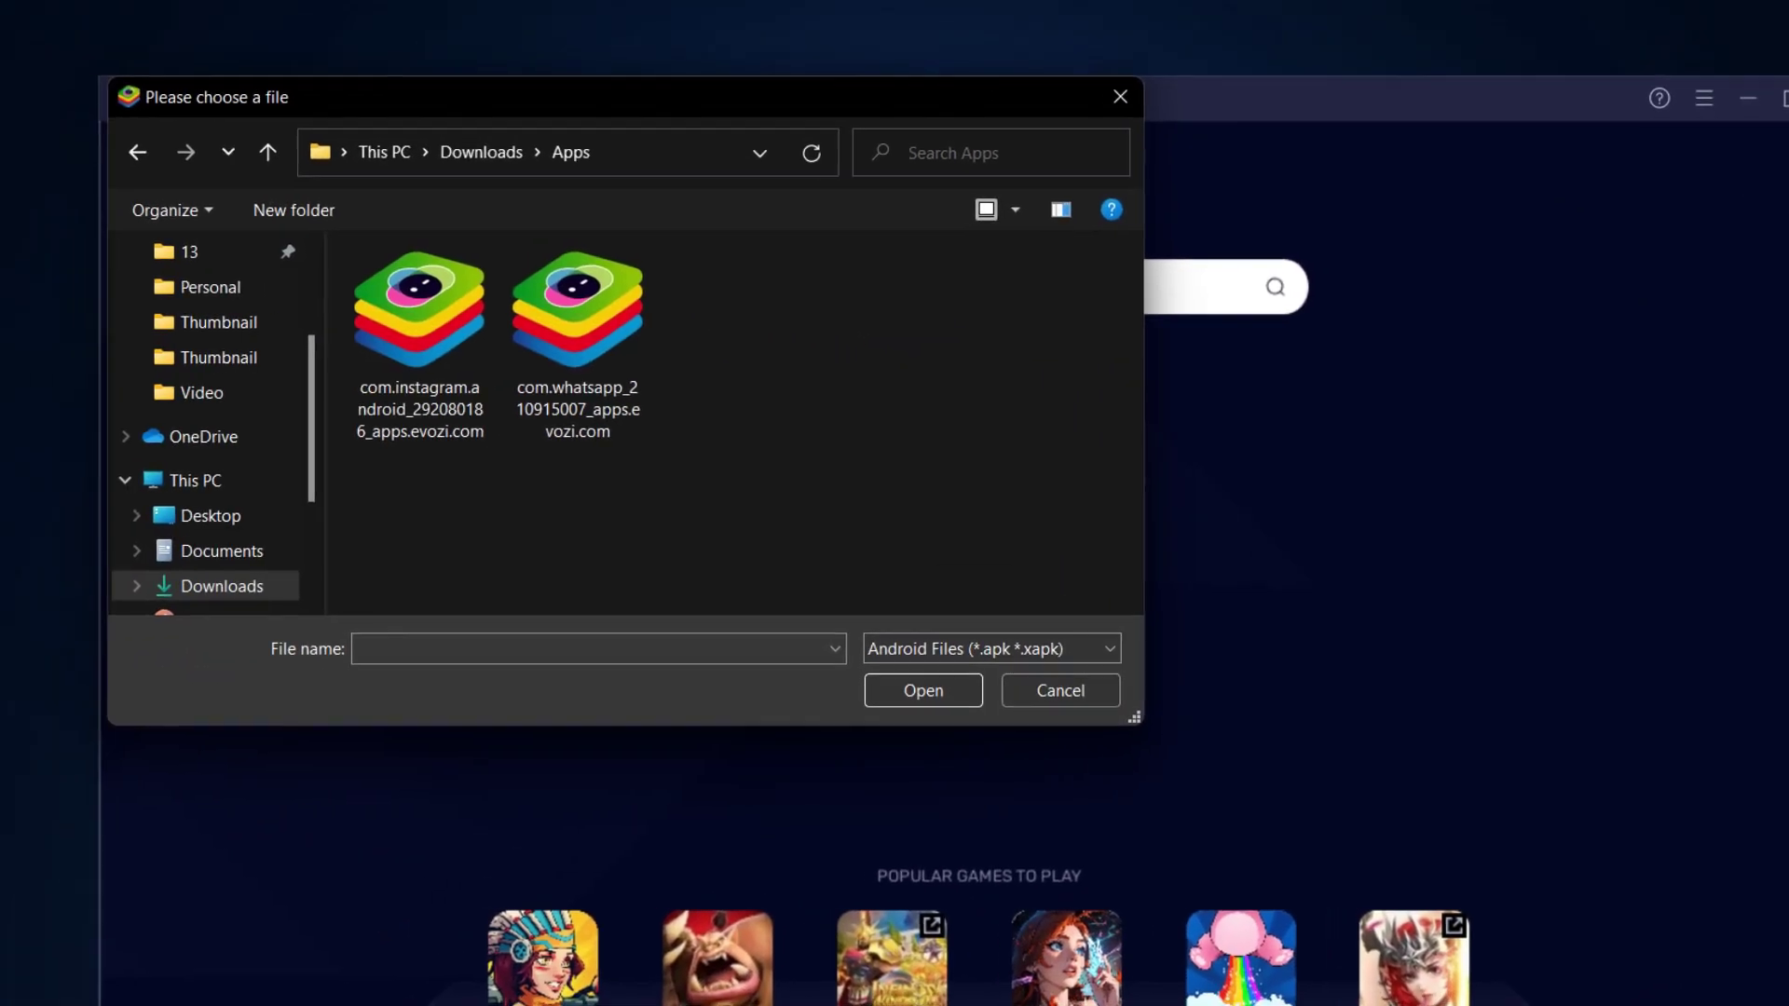
# Select the com.instagram.android APK under Downloads > Apps in the file chooser
pyautogui.click(596, 434)
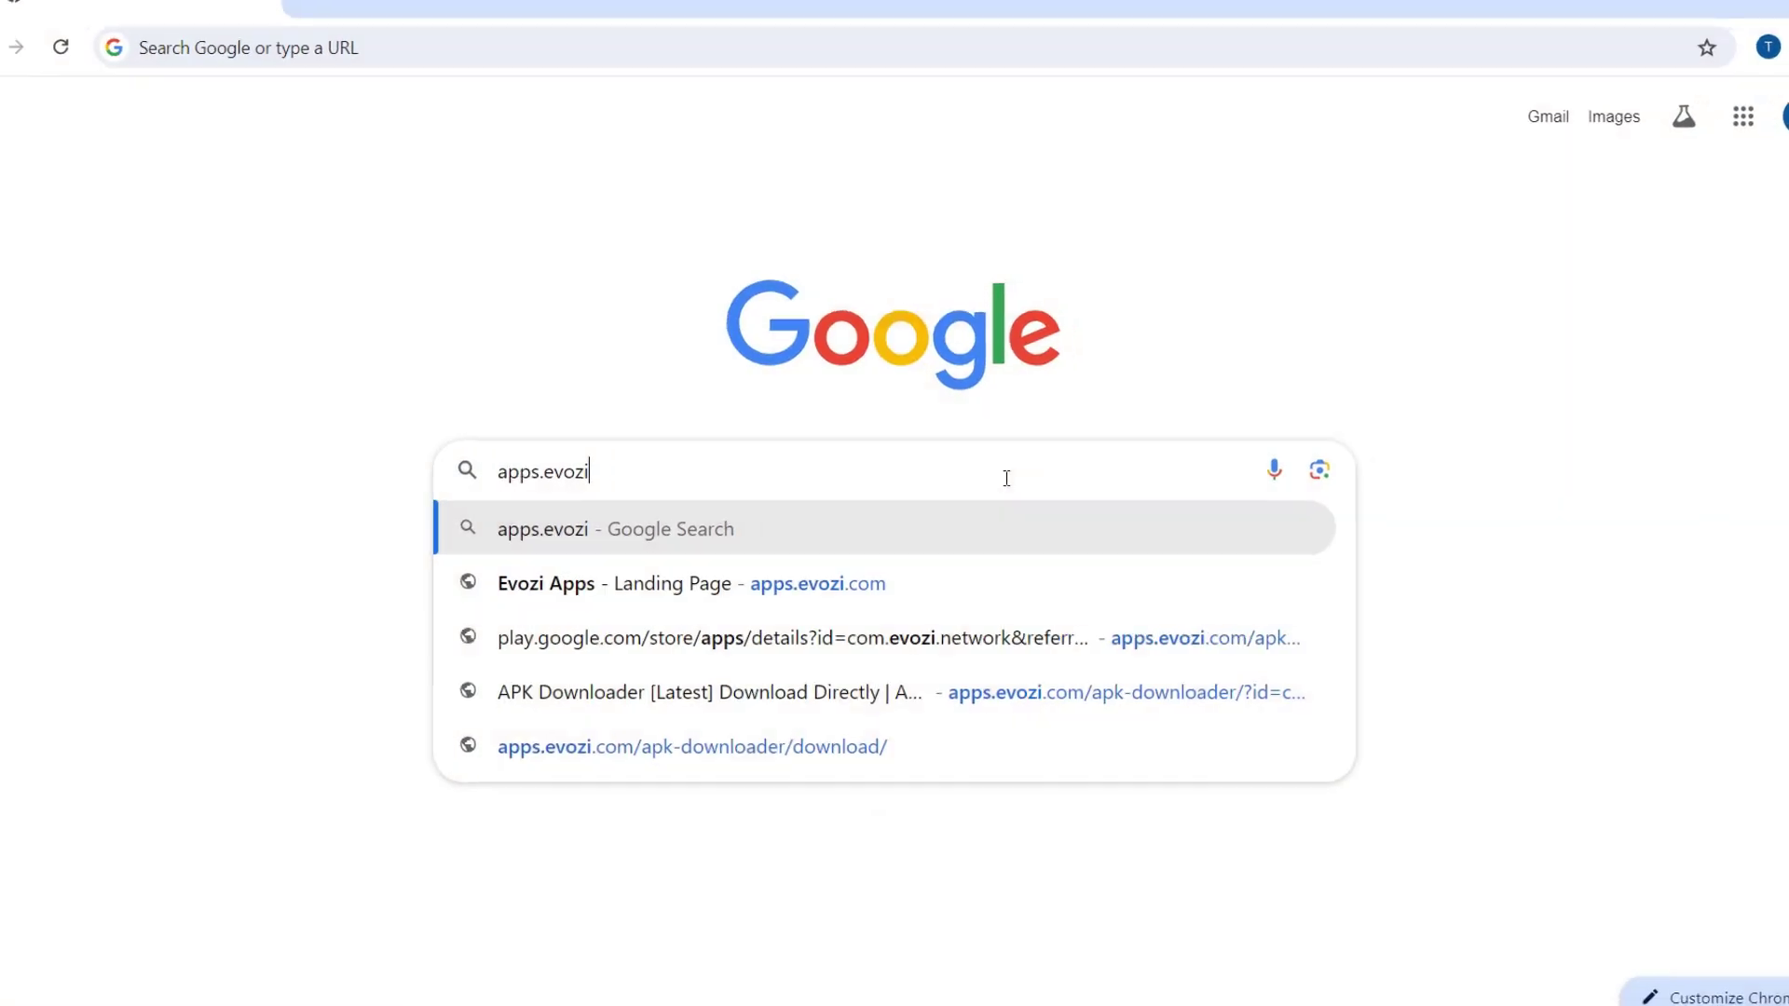
pyautogui.write('.co')
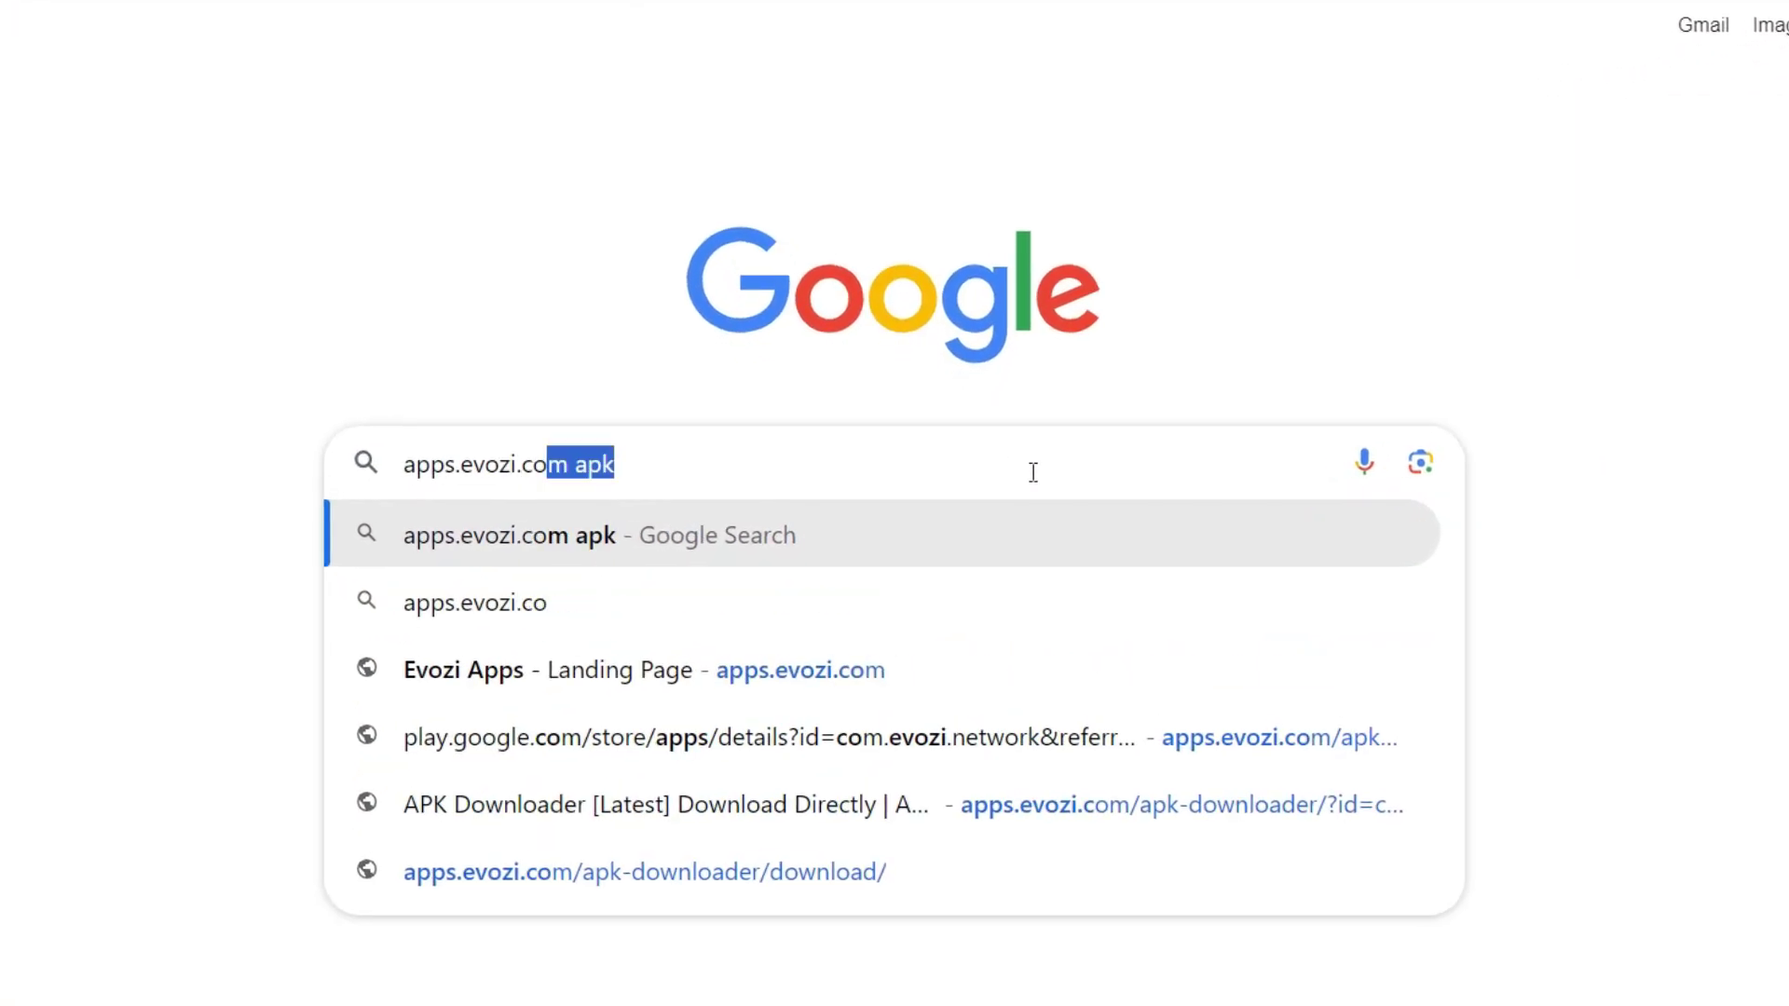
pyautogui.write('m')
# Load apps.evozi.com, go to APK Downloader and dismiss the full-page advert
pyautogui.press('Return')
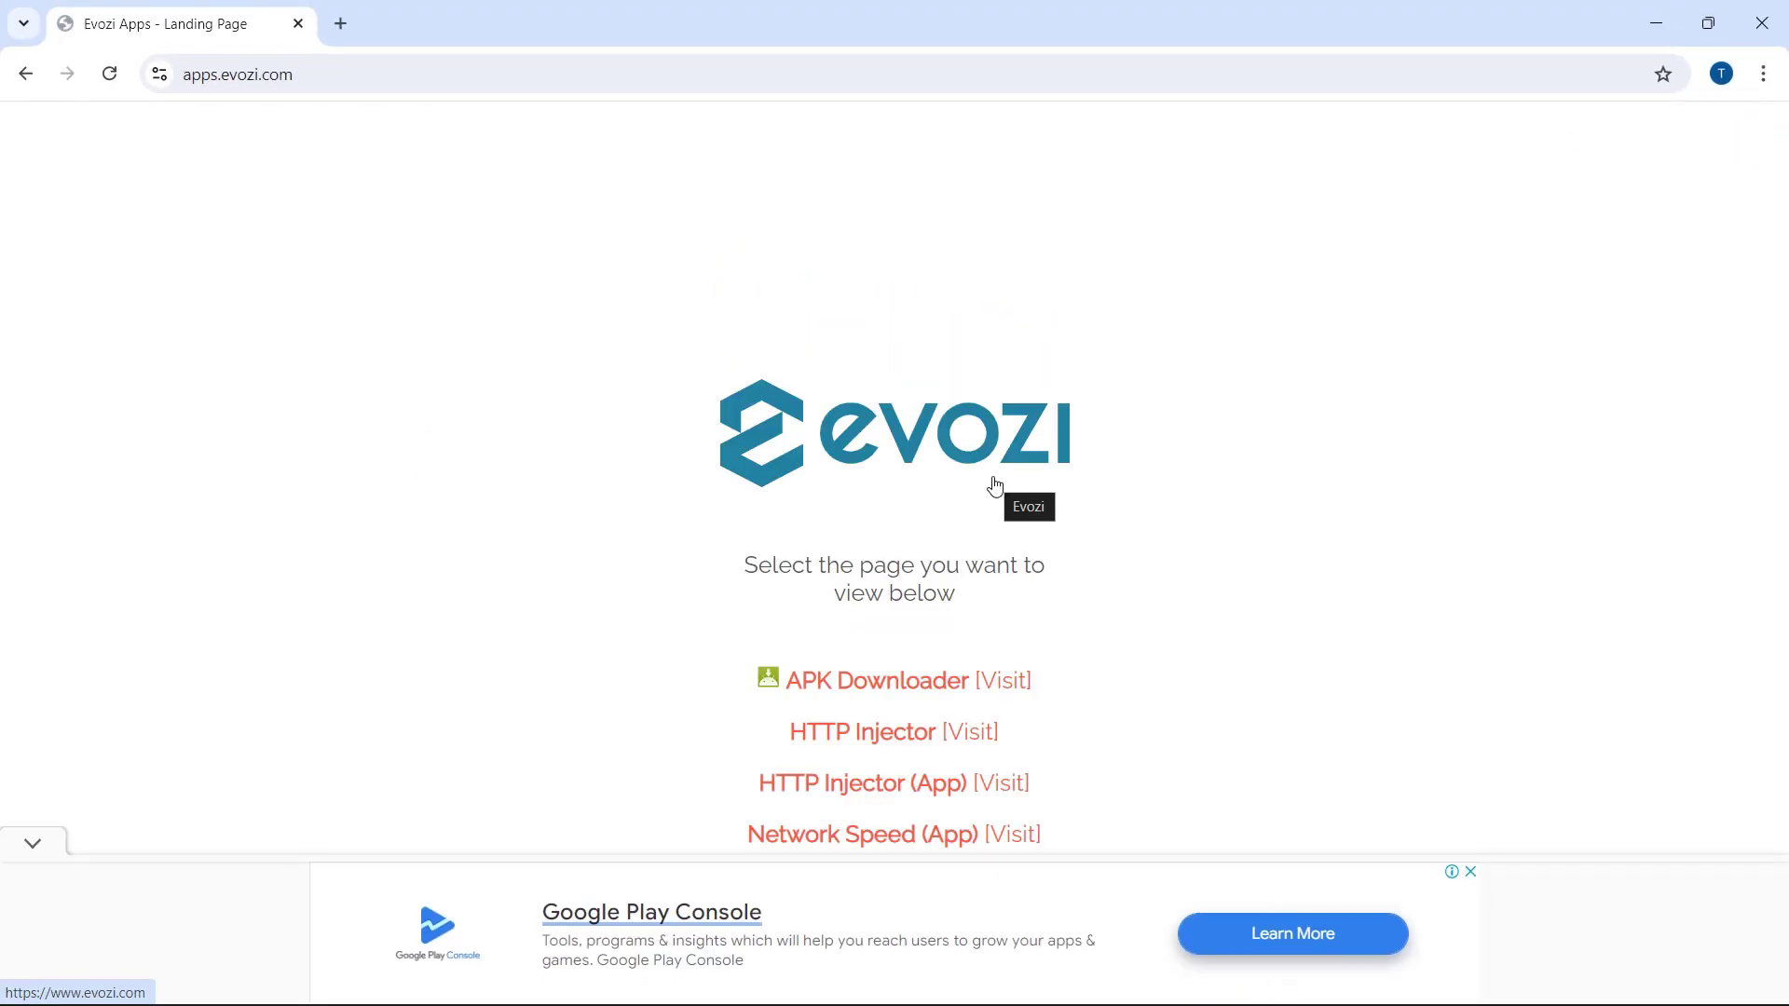
pyautogui.click(912, 681)
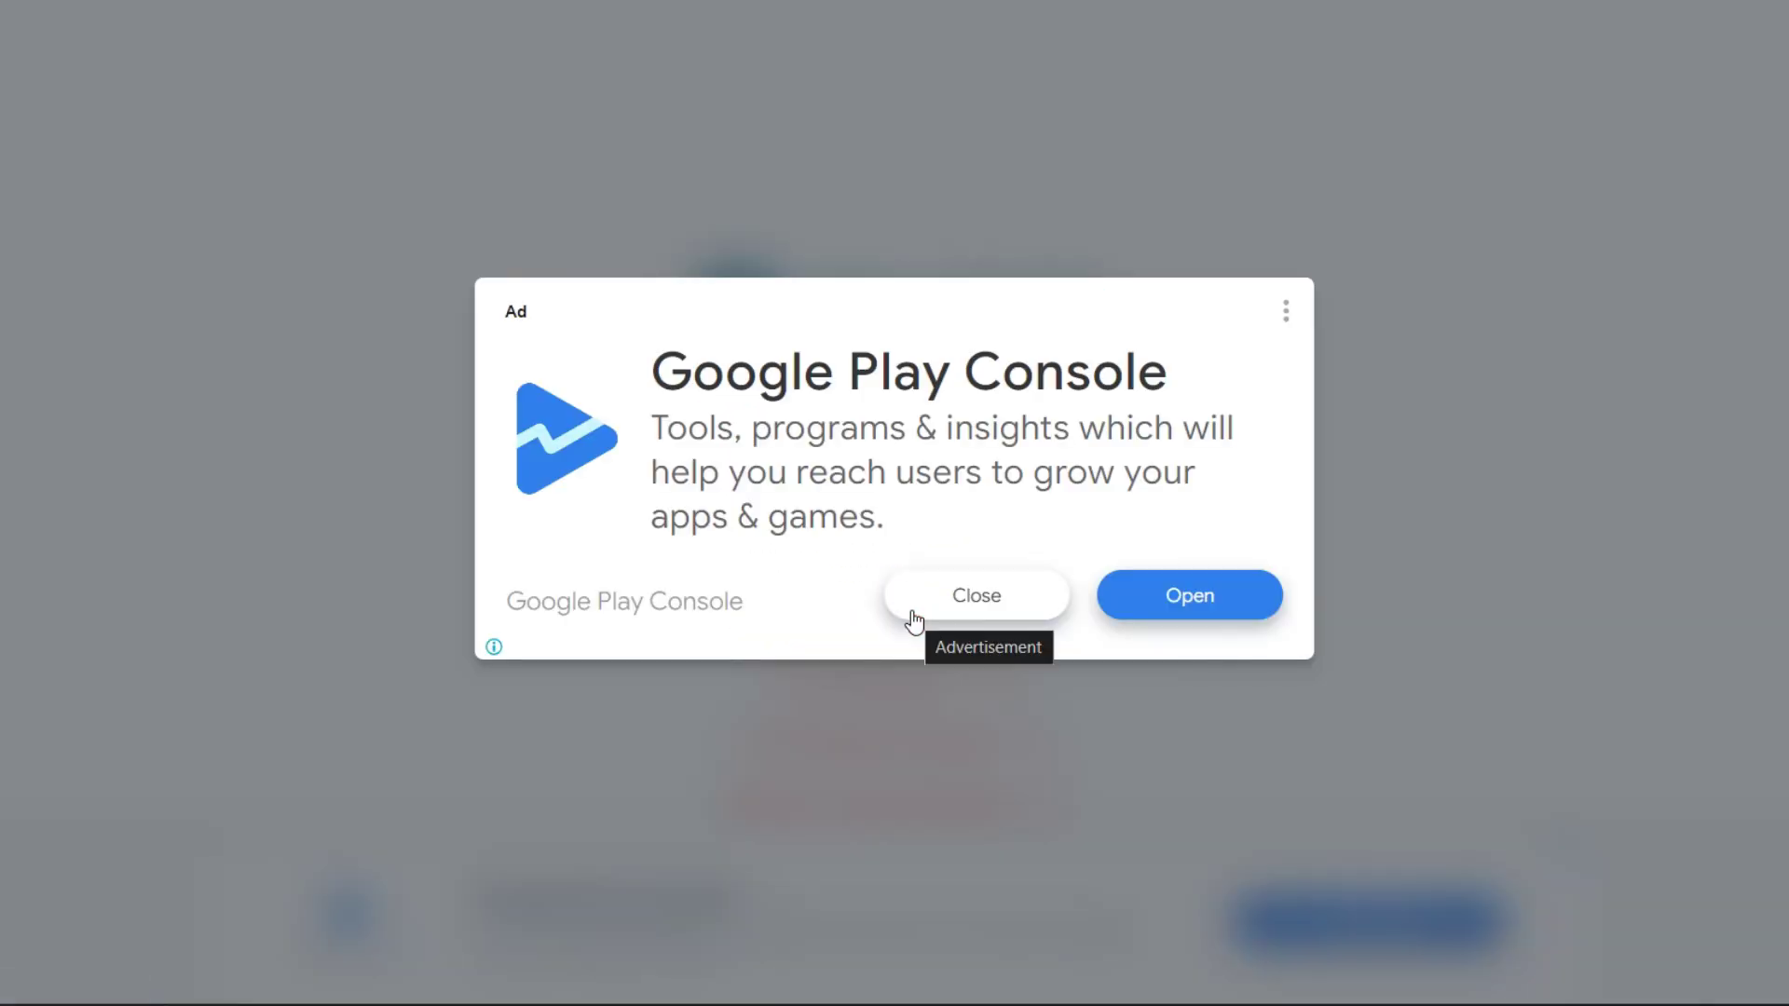
pyautogui.click(915, 612)
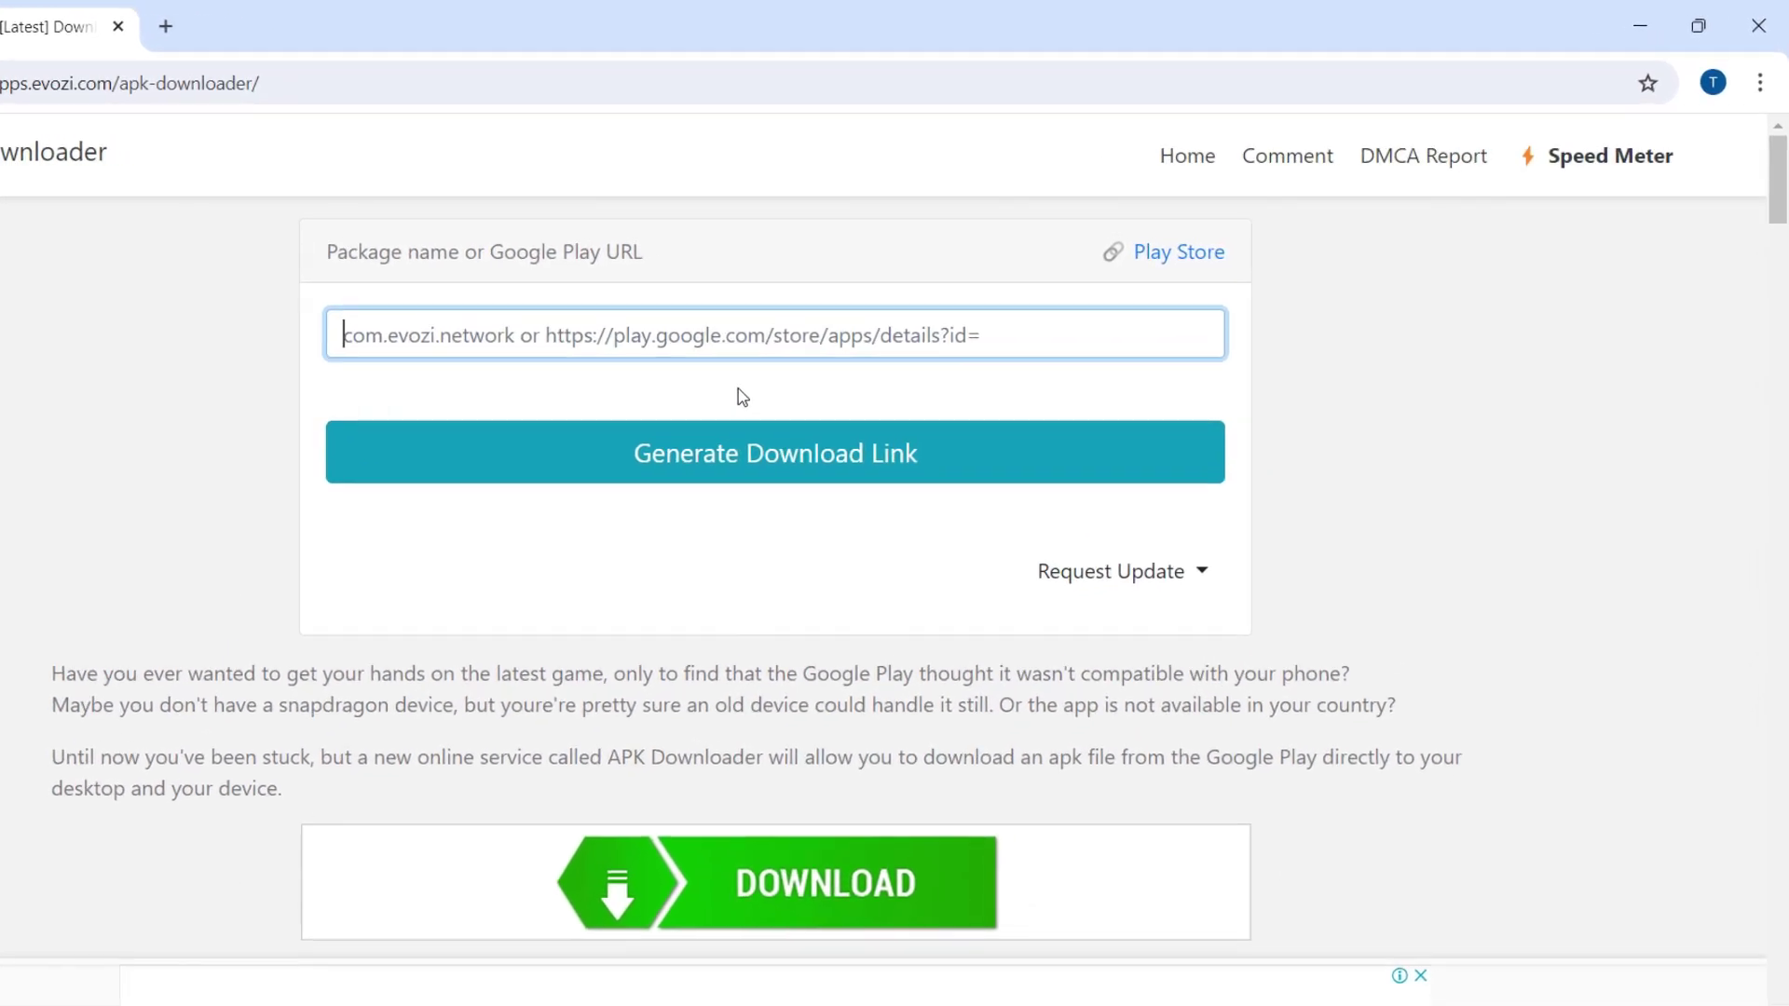
# Search Google Play for Hill Climb Racing in a new tab
pyautogui.click(1092, 284)
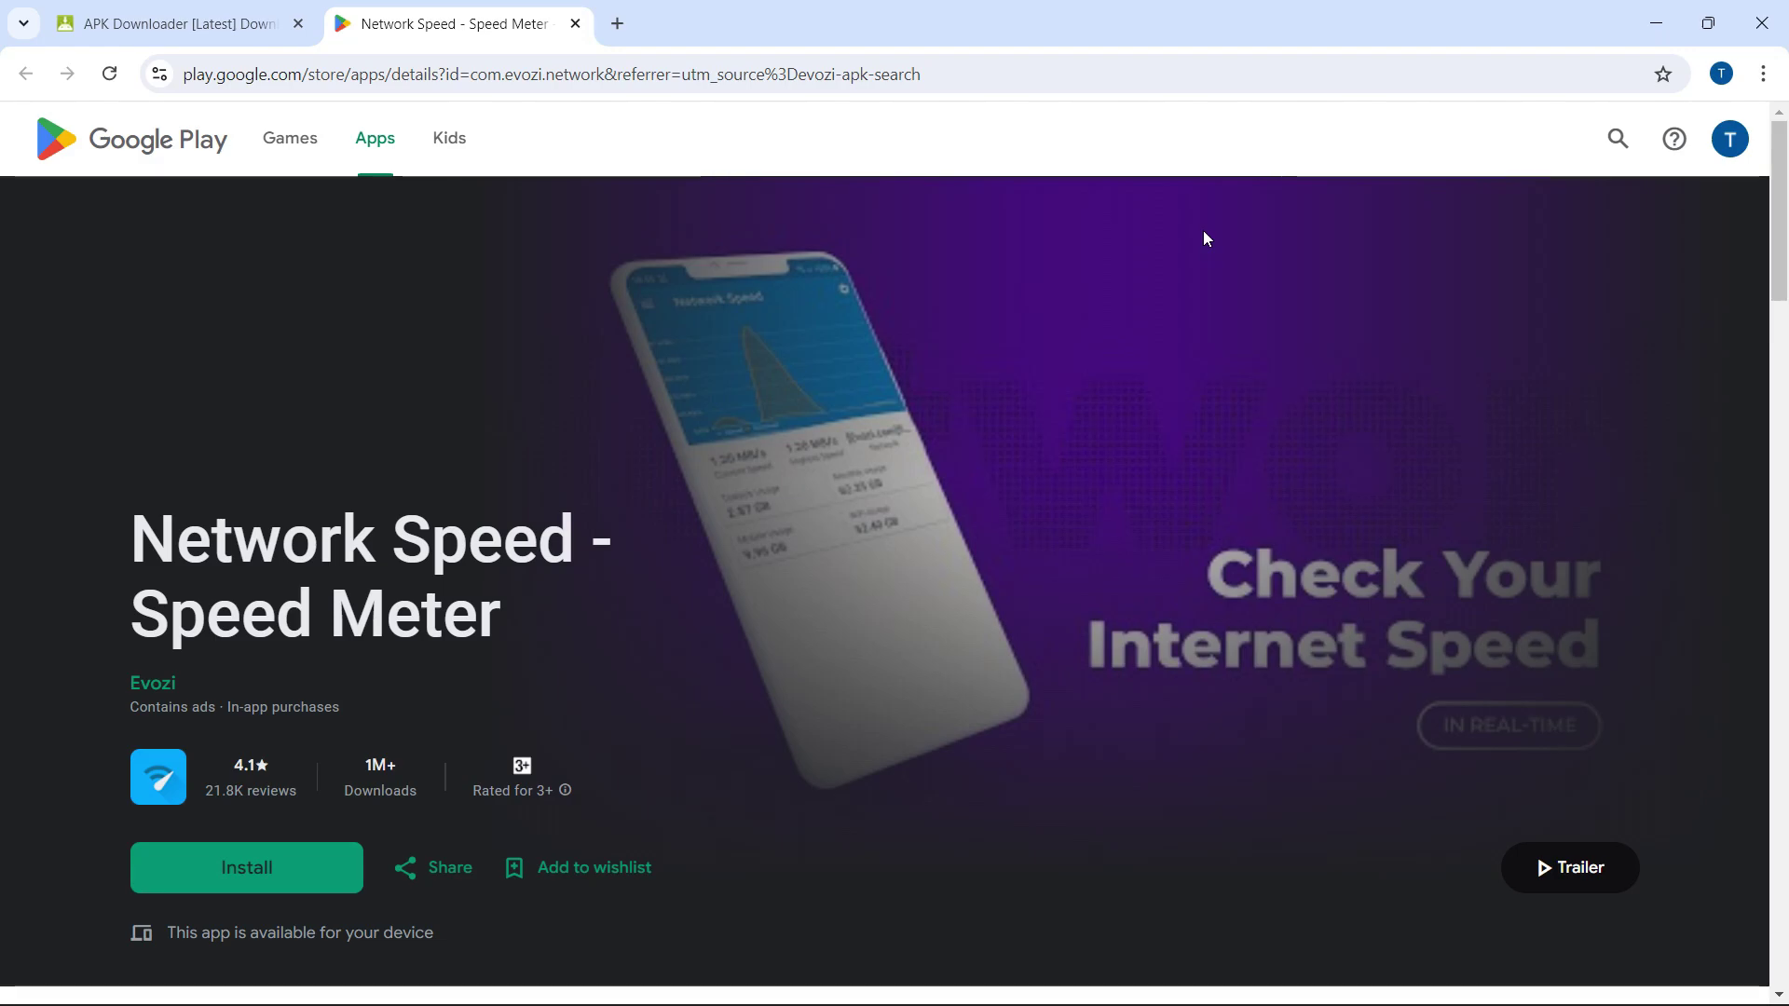
pyautogui.click(1603, 147)
pyautogui.write('Hi')
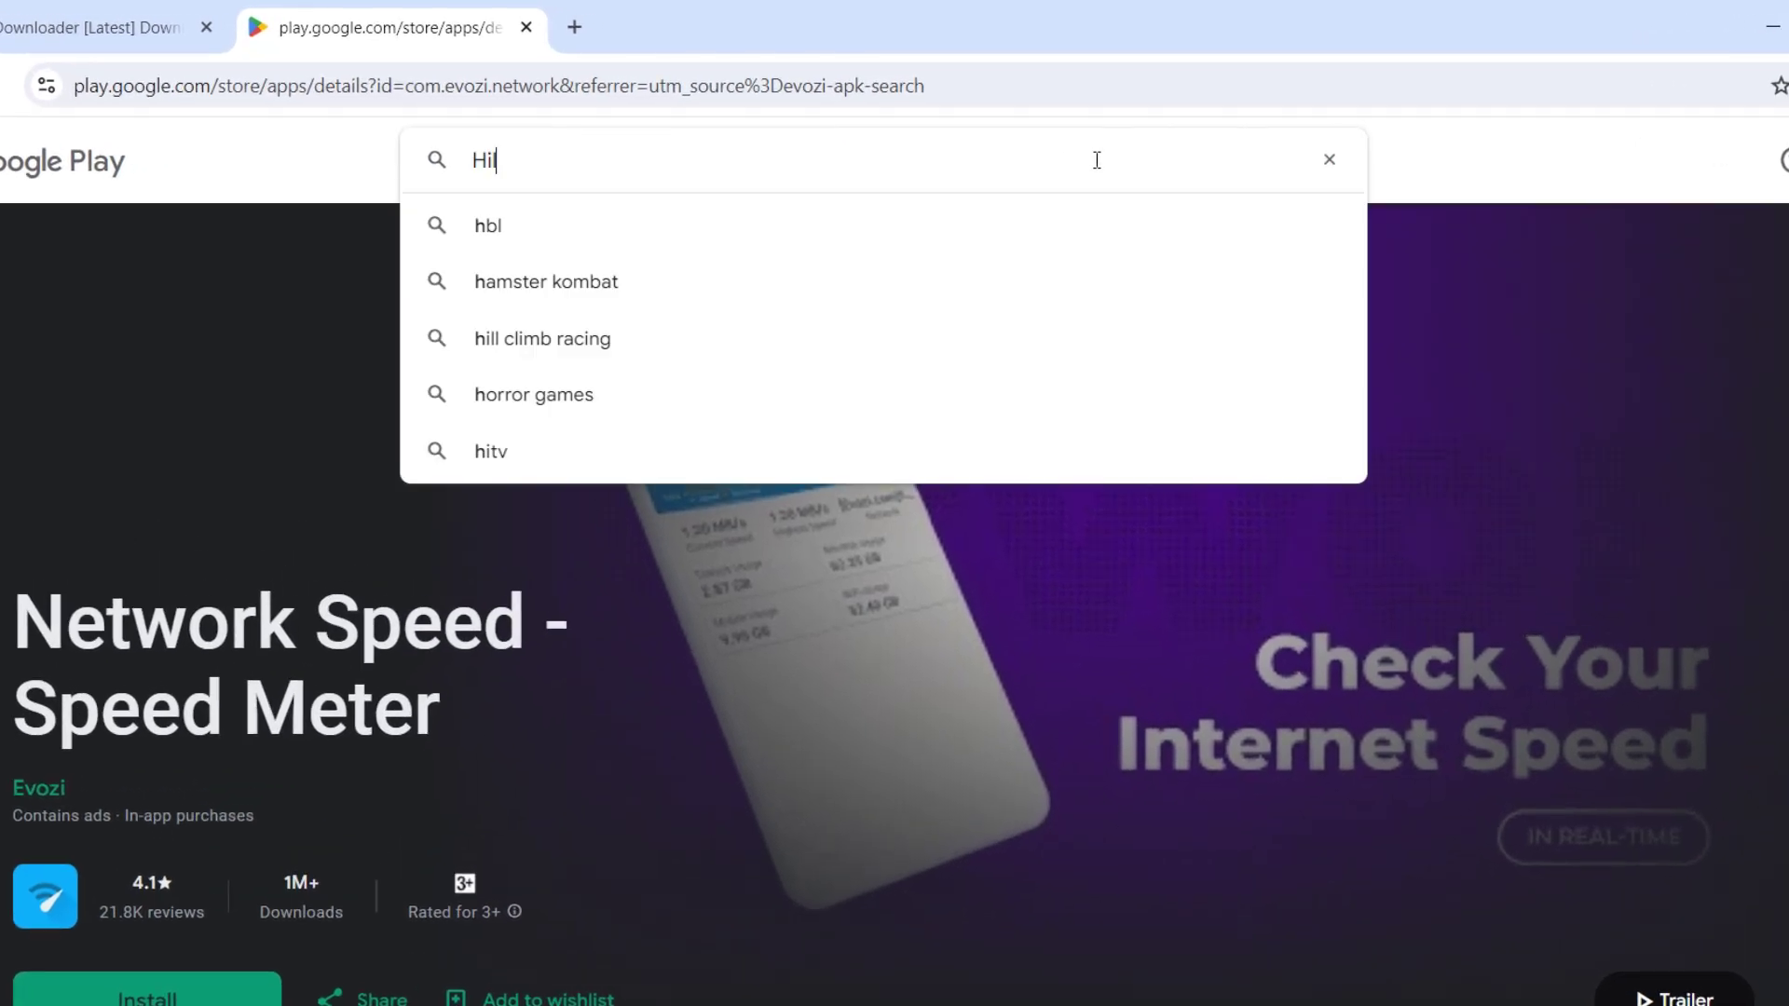
pyautogui.write('ng')
pyautogui.press('Return')
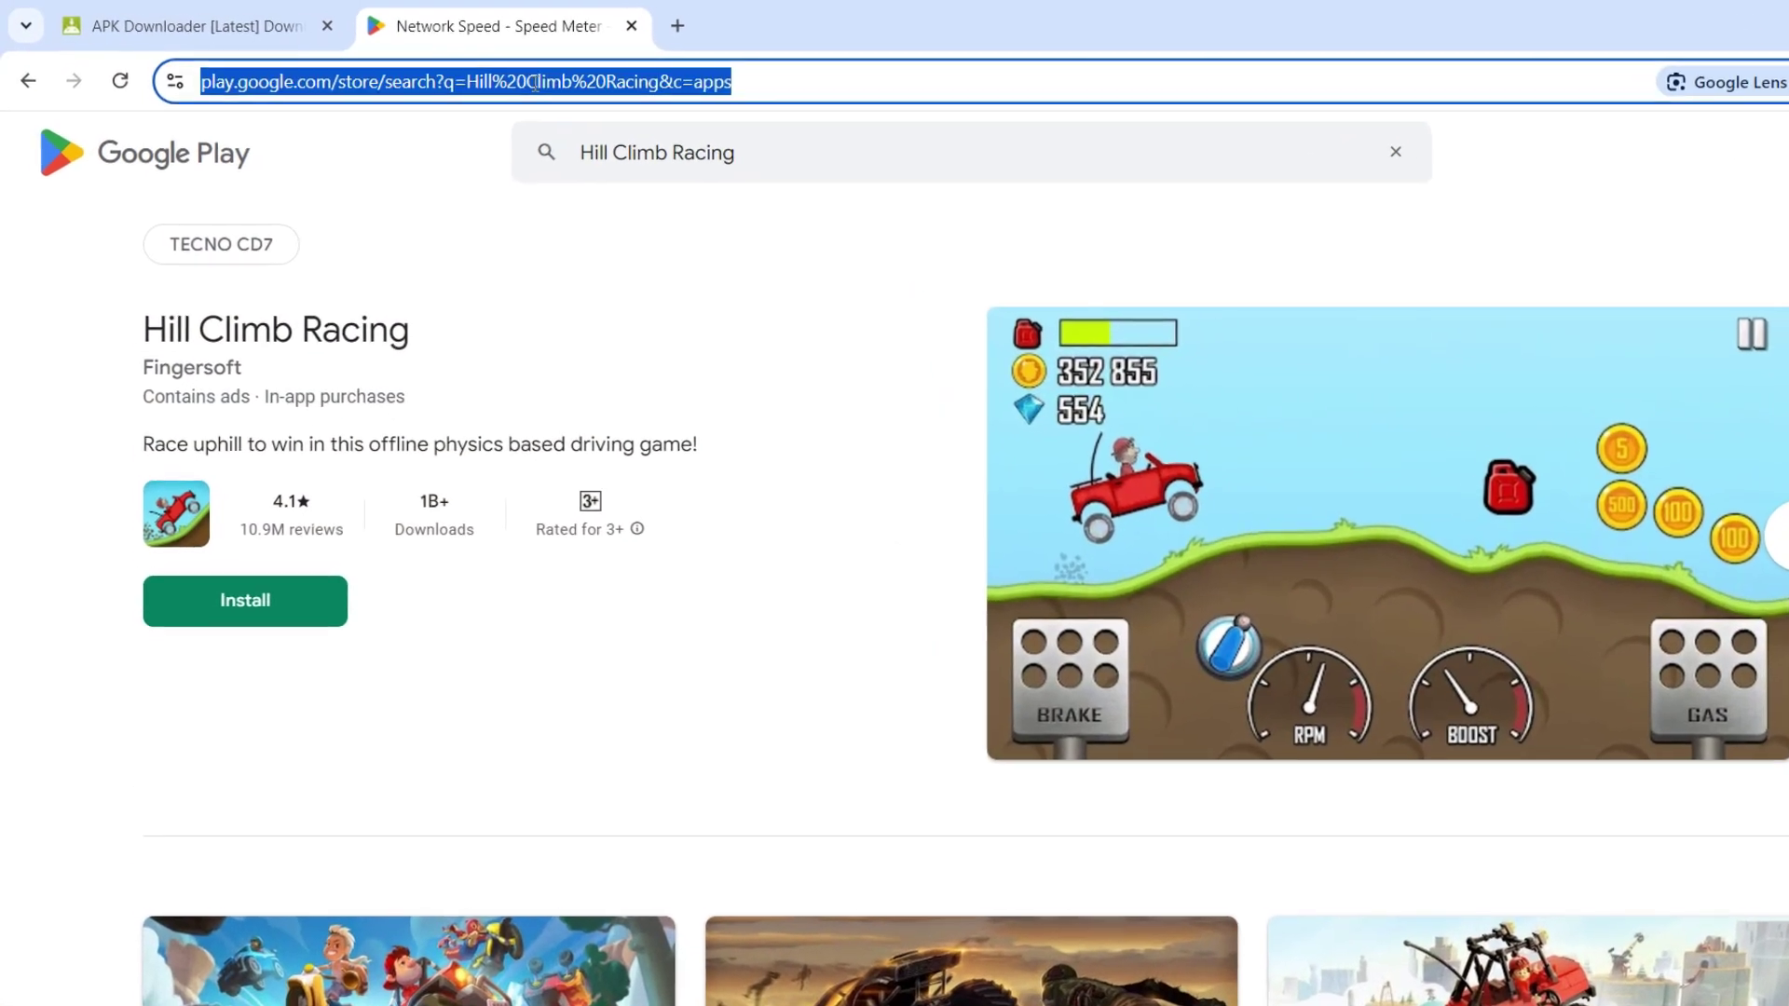
# Paste the Play search-results address into APK Downloader and try generating a link
pyautogui.rightClick(533, 81)
pyautogui.click(643, 340)
pyautogui.click(284, 17)
pyautogui.rightClick(673, 297)
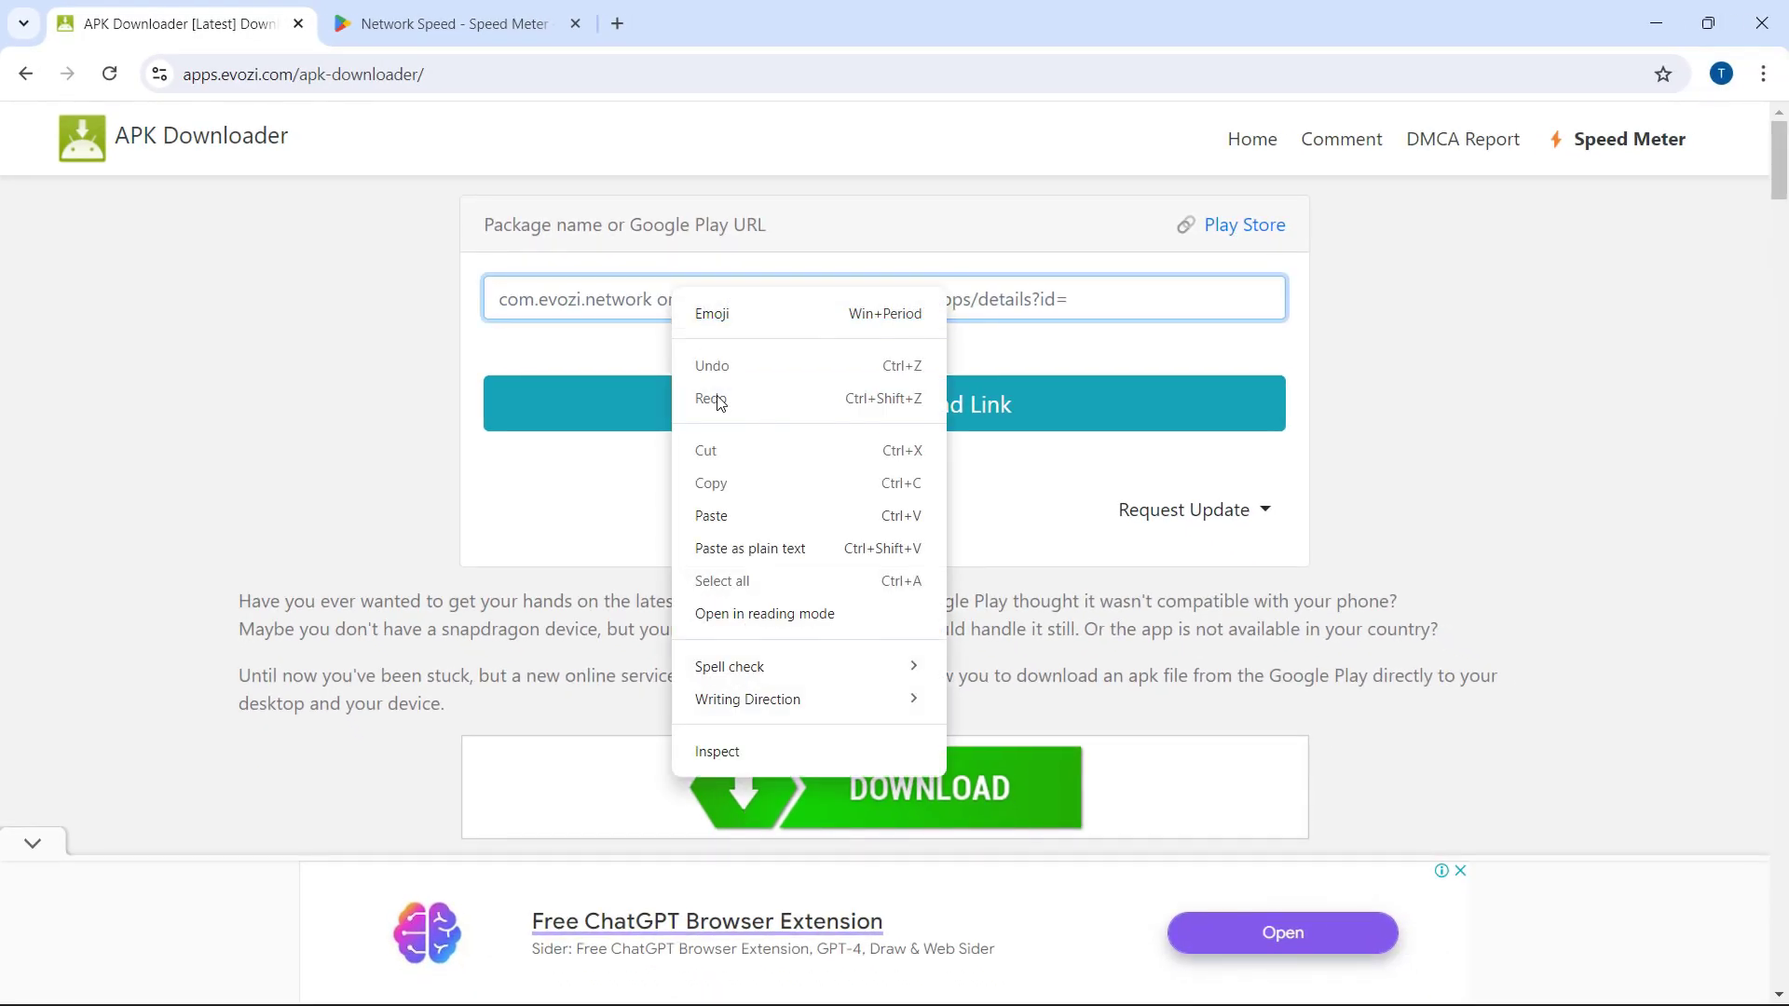
pyautogui.click(712, 516)
pyautogui.click(854, 417)
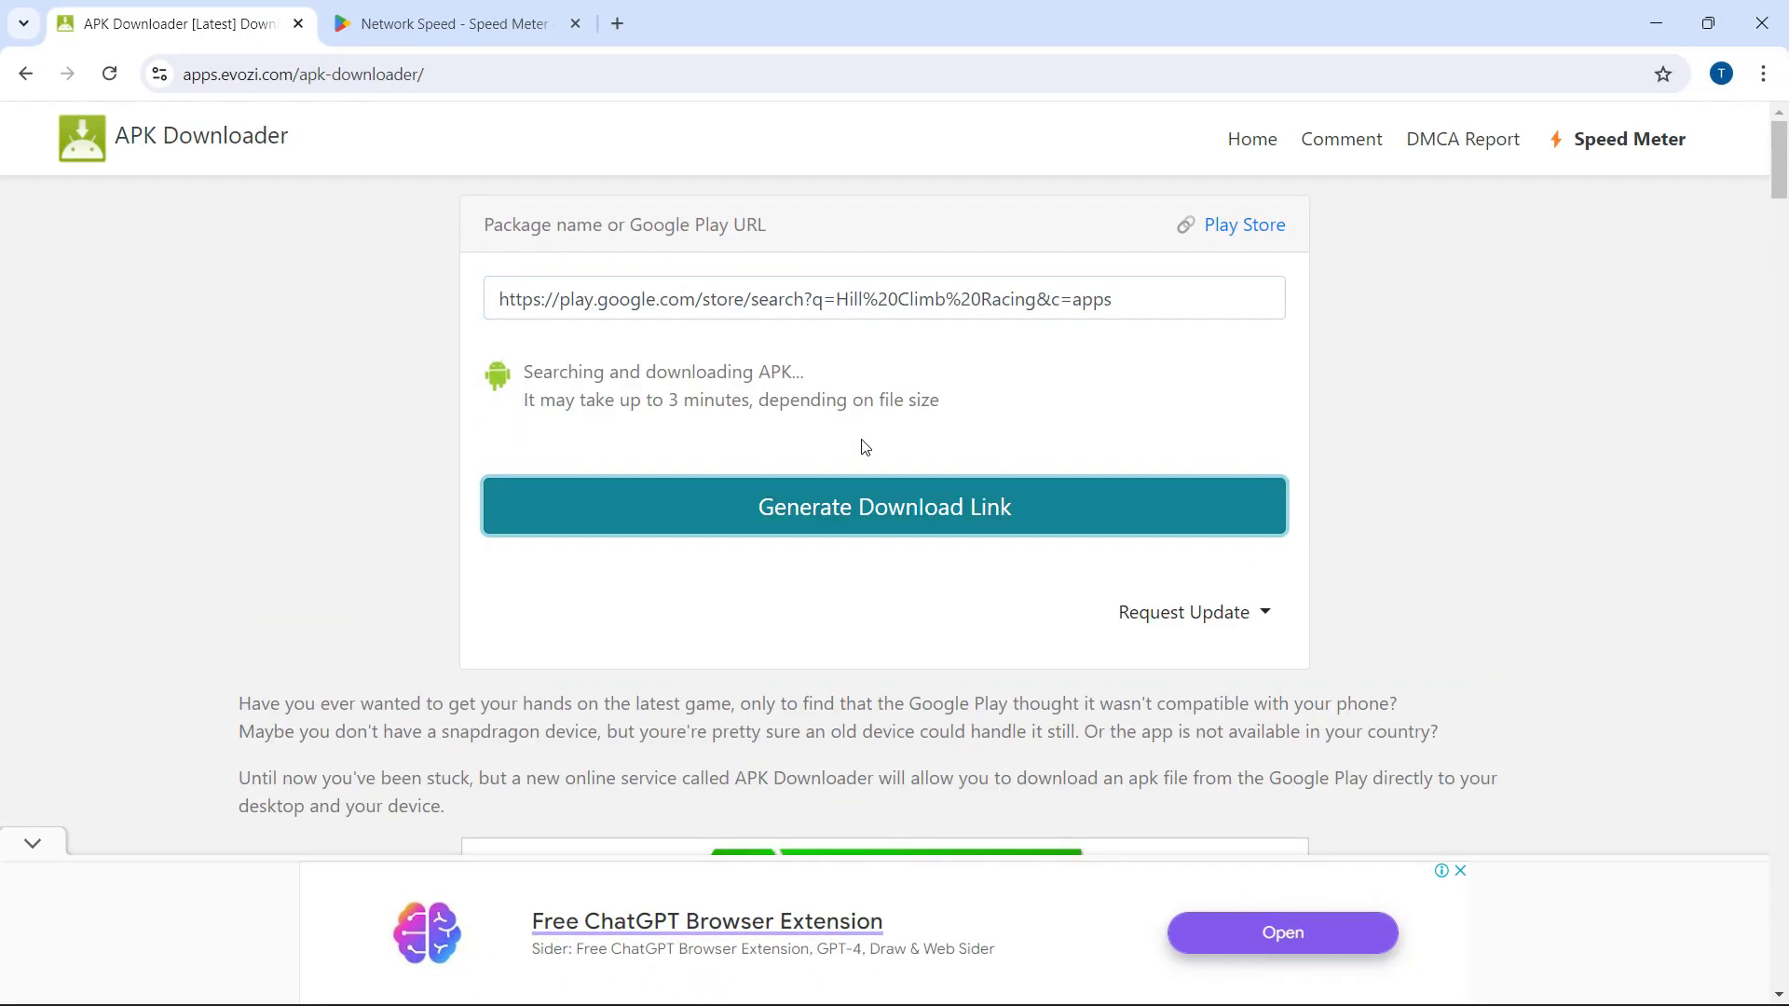
pyautogui.moveTo(484, 358); pyautogui.dragTo(688, 362)
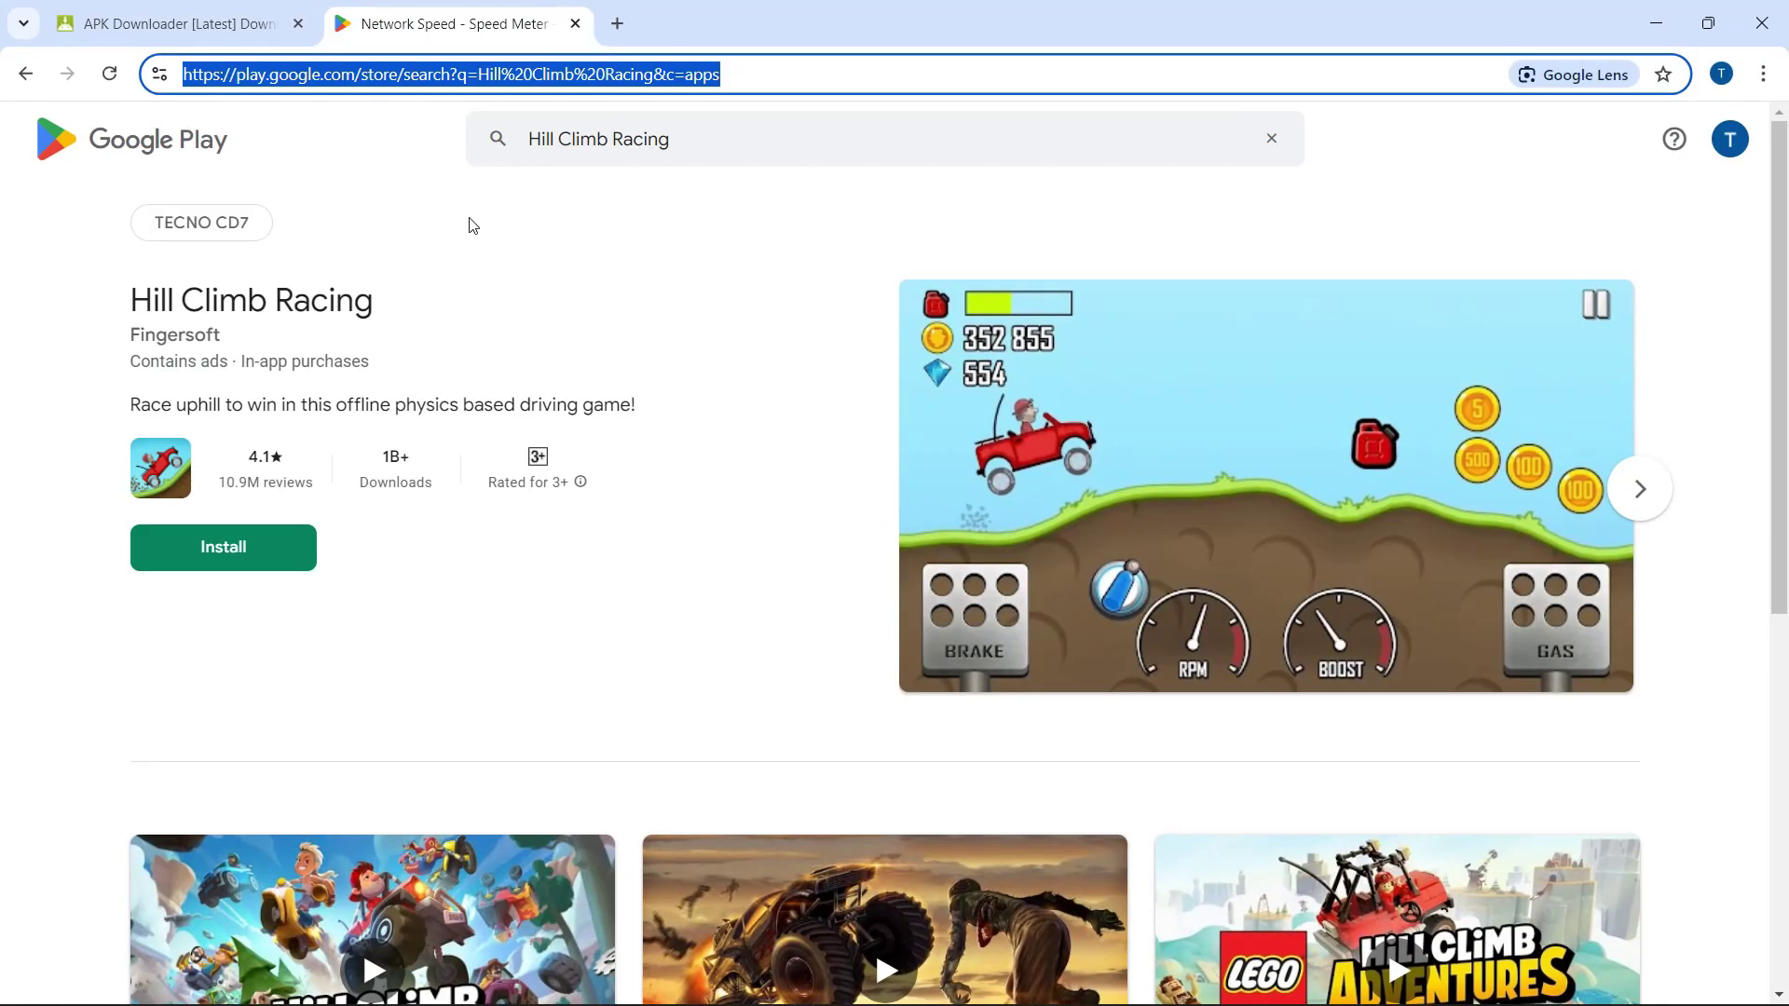
# Copy Hill Climb Racing's Play share link and replace the APK Downloader URL field's contents
pyautogui.click(402, 426)
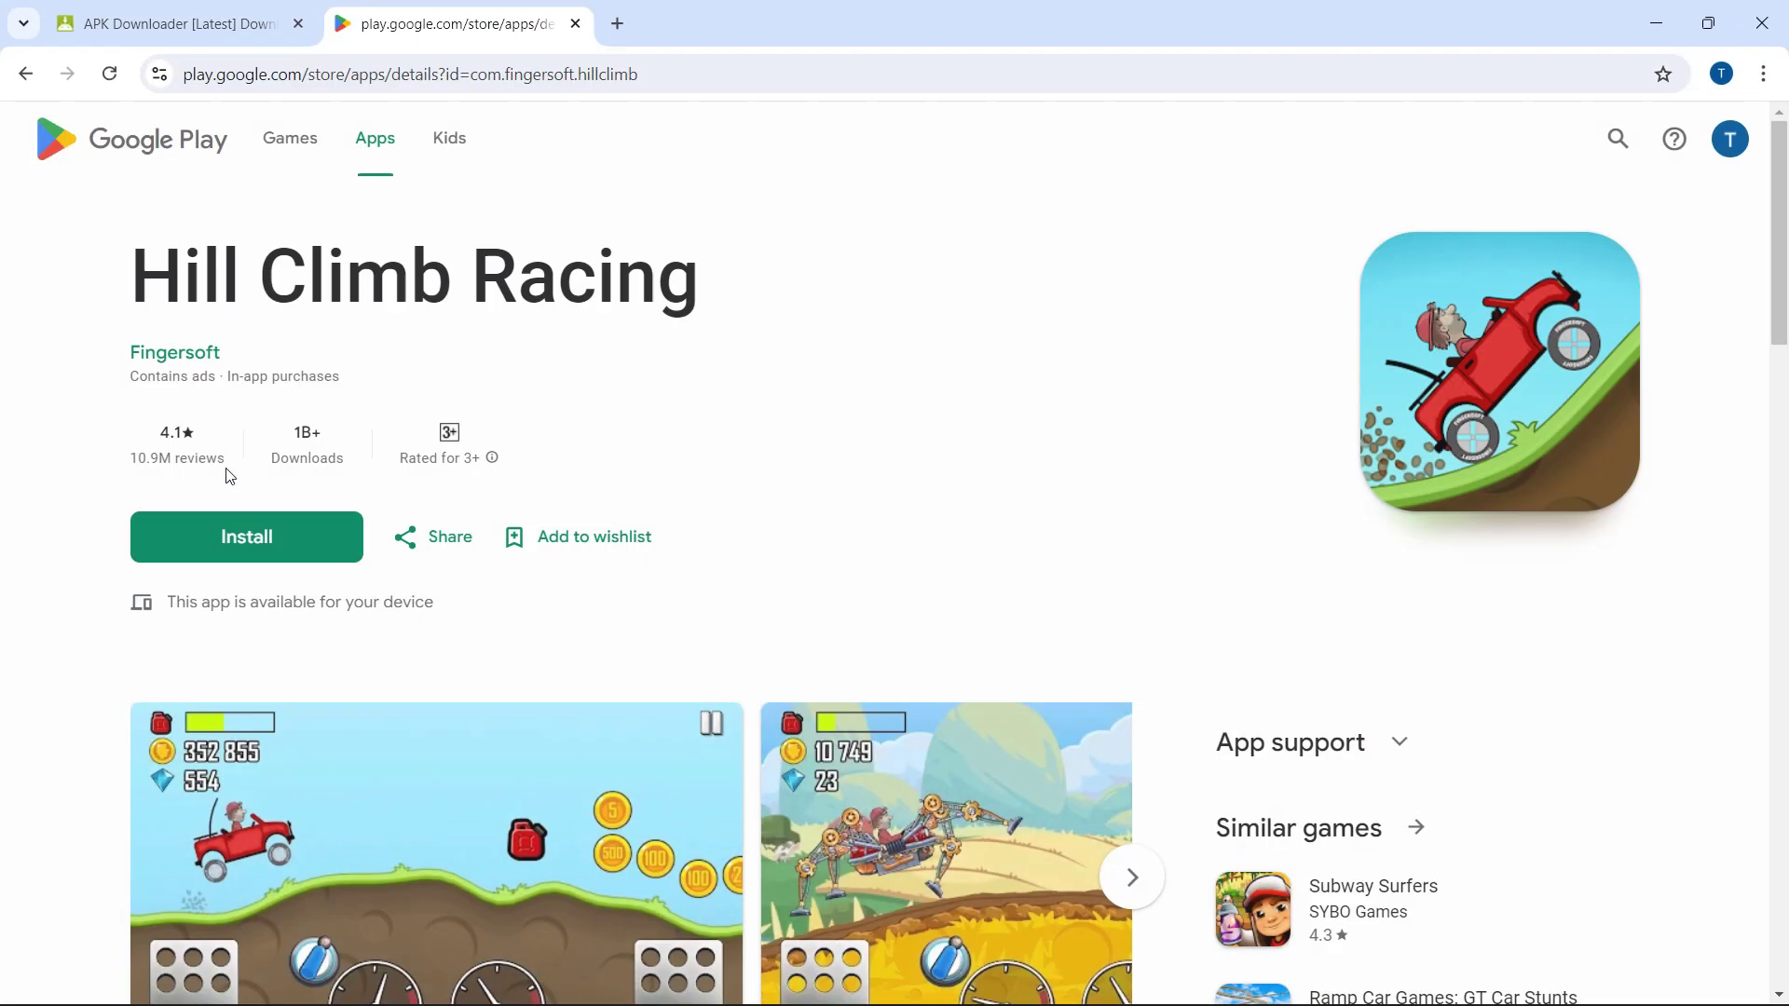
pyautogui.click(444, 543)
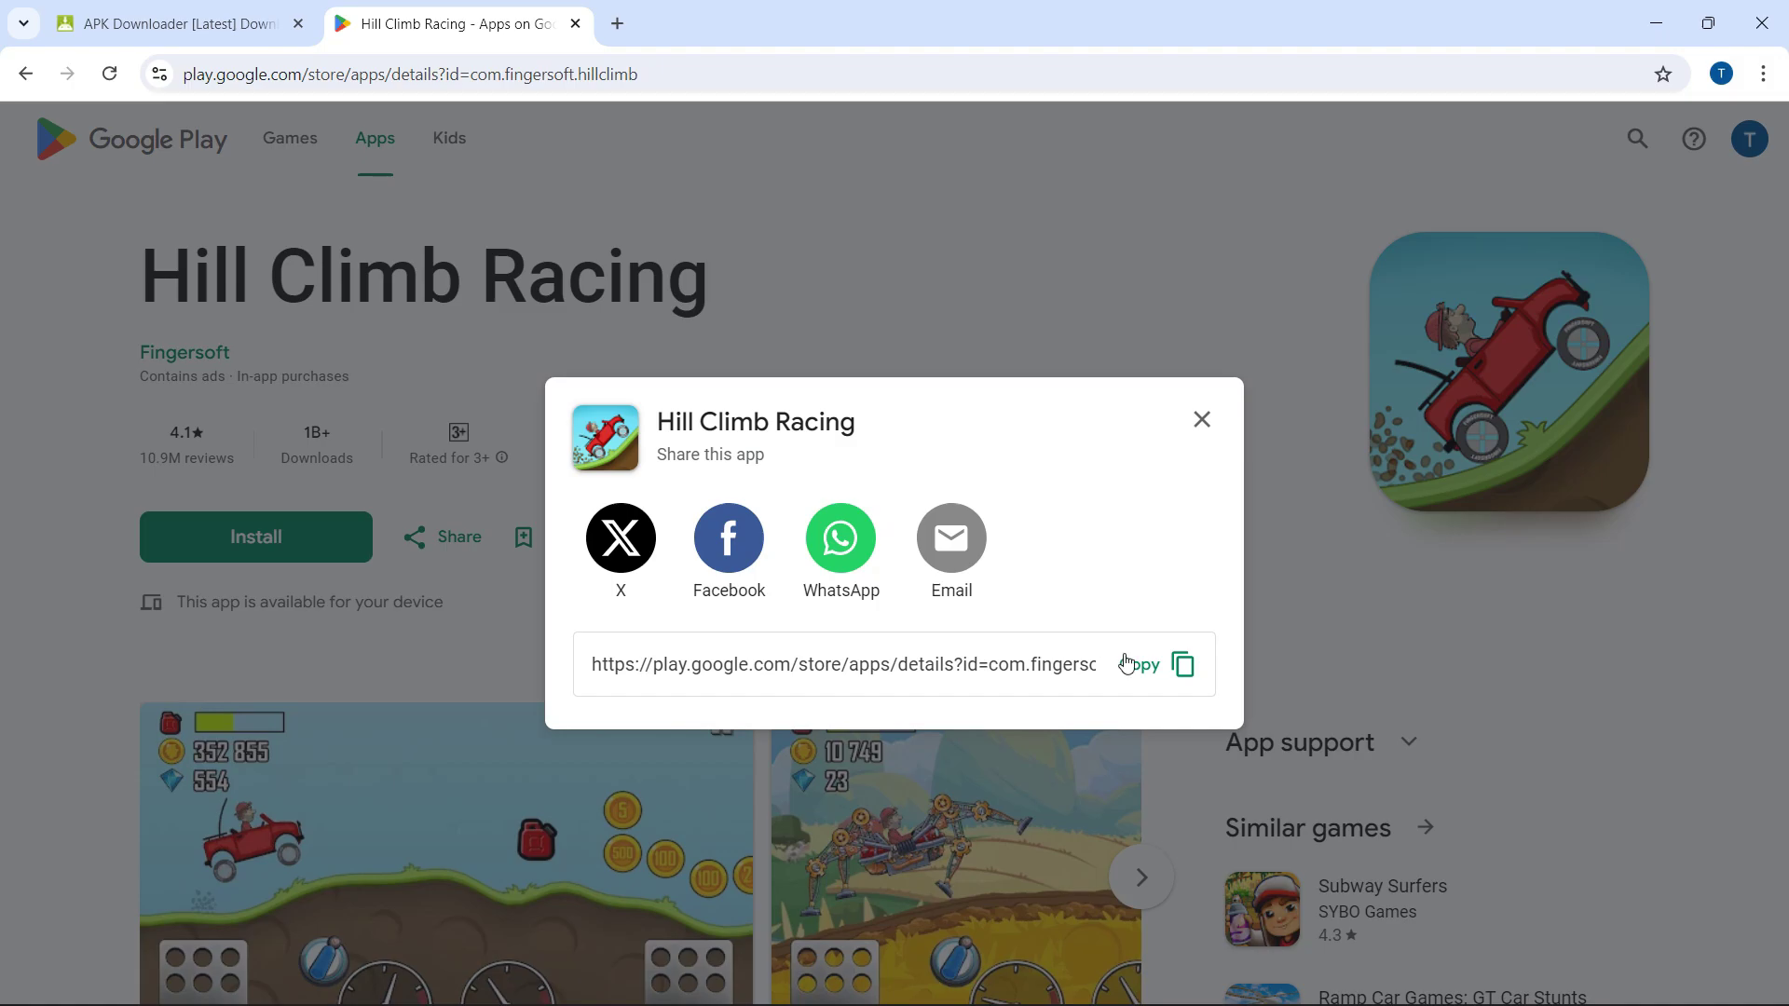
pyautogui.click(204, 39)
pyautogui.click(647, 299)
pyautogui.hotkey('ctrl', 'a')
pyautogui.rightClick(648, 299)
# Generate the com.fingersoft.hillclimb download link and download its APK, checking Chrome's download progress
pyautogui.click(662, 473)
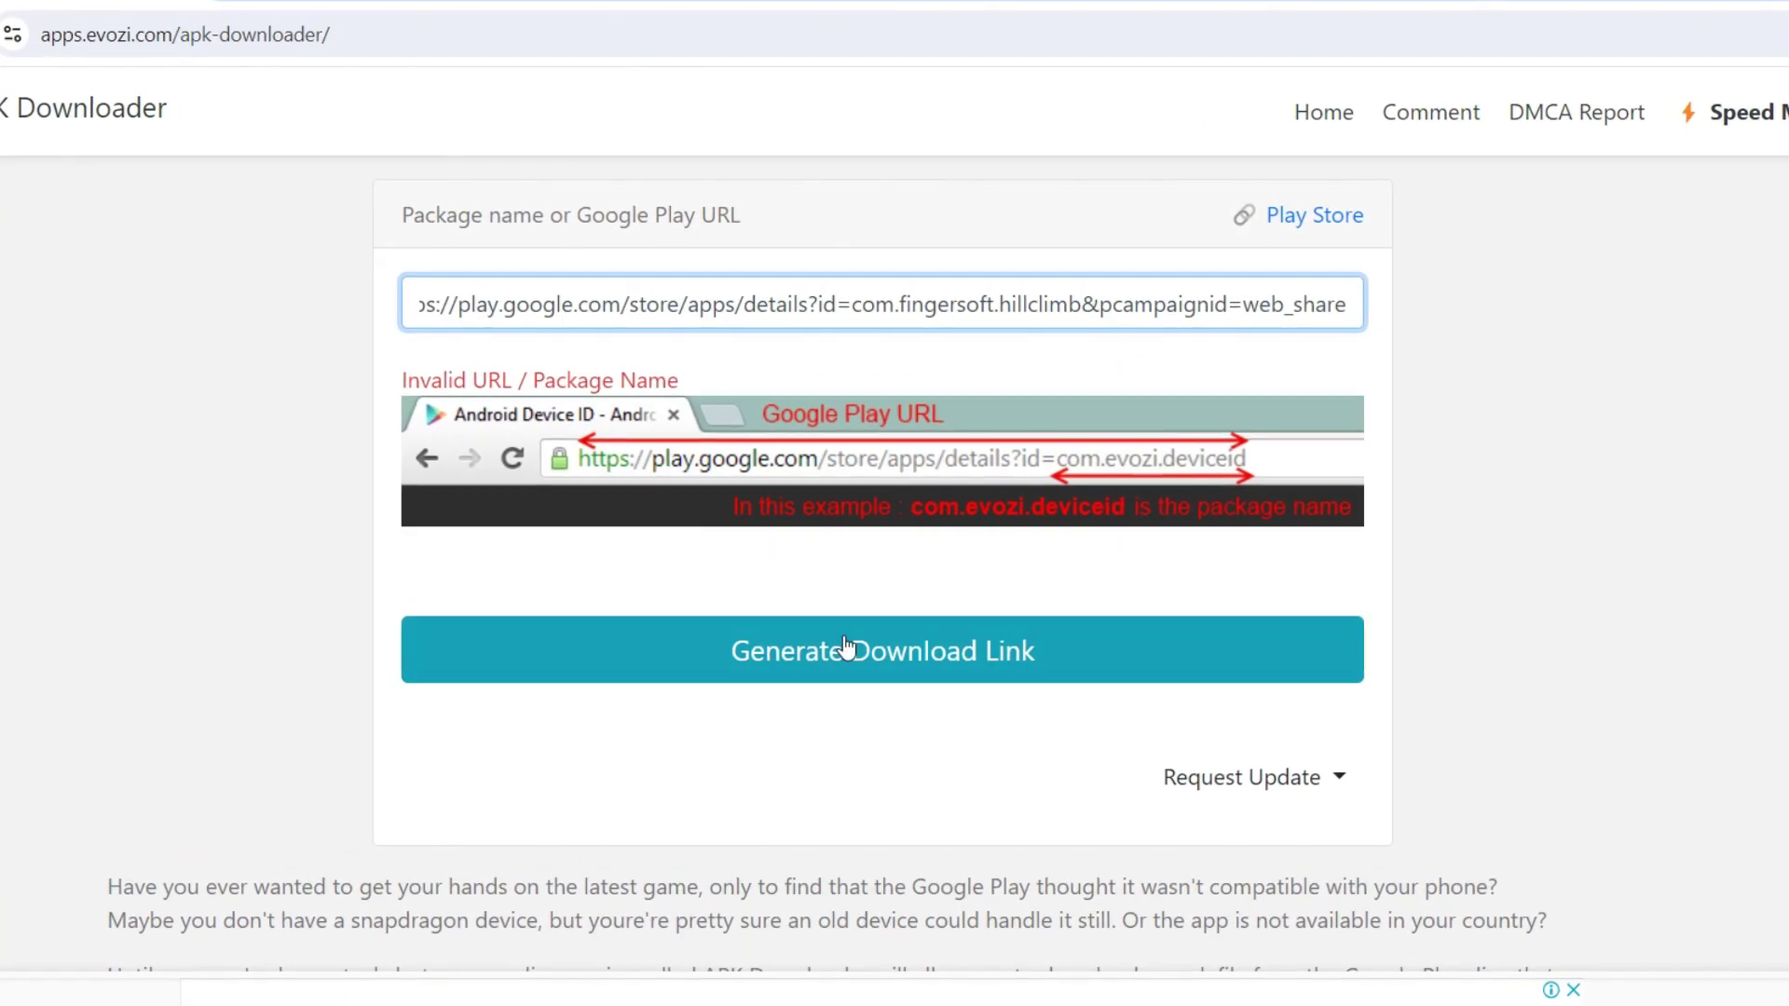
pyautogui.click(881, 668)
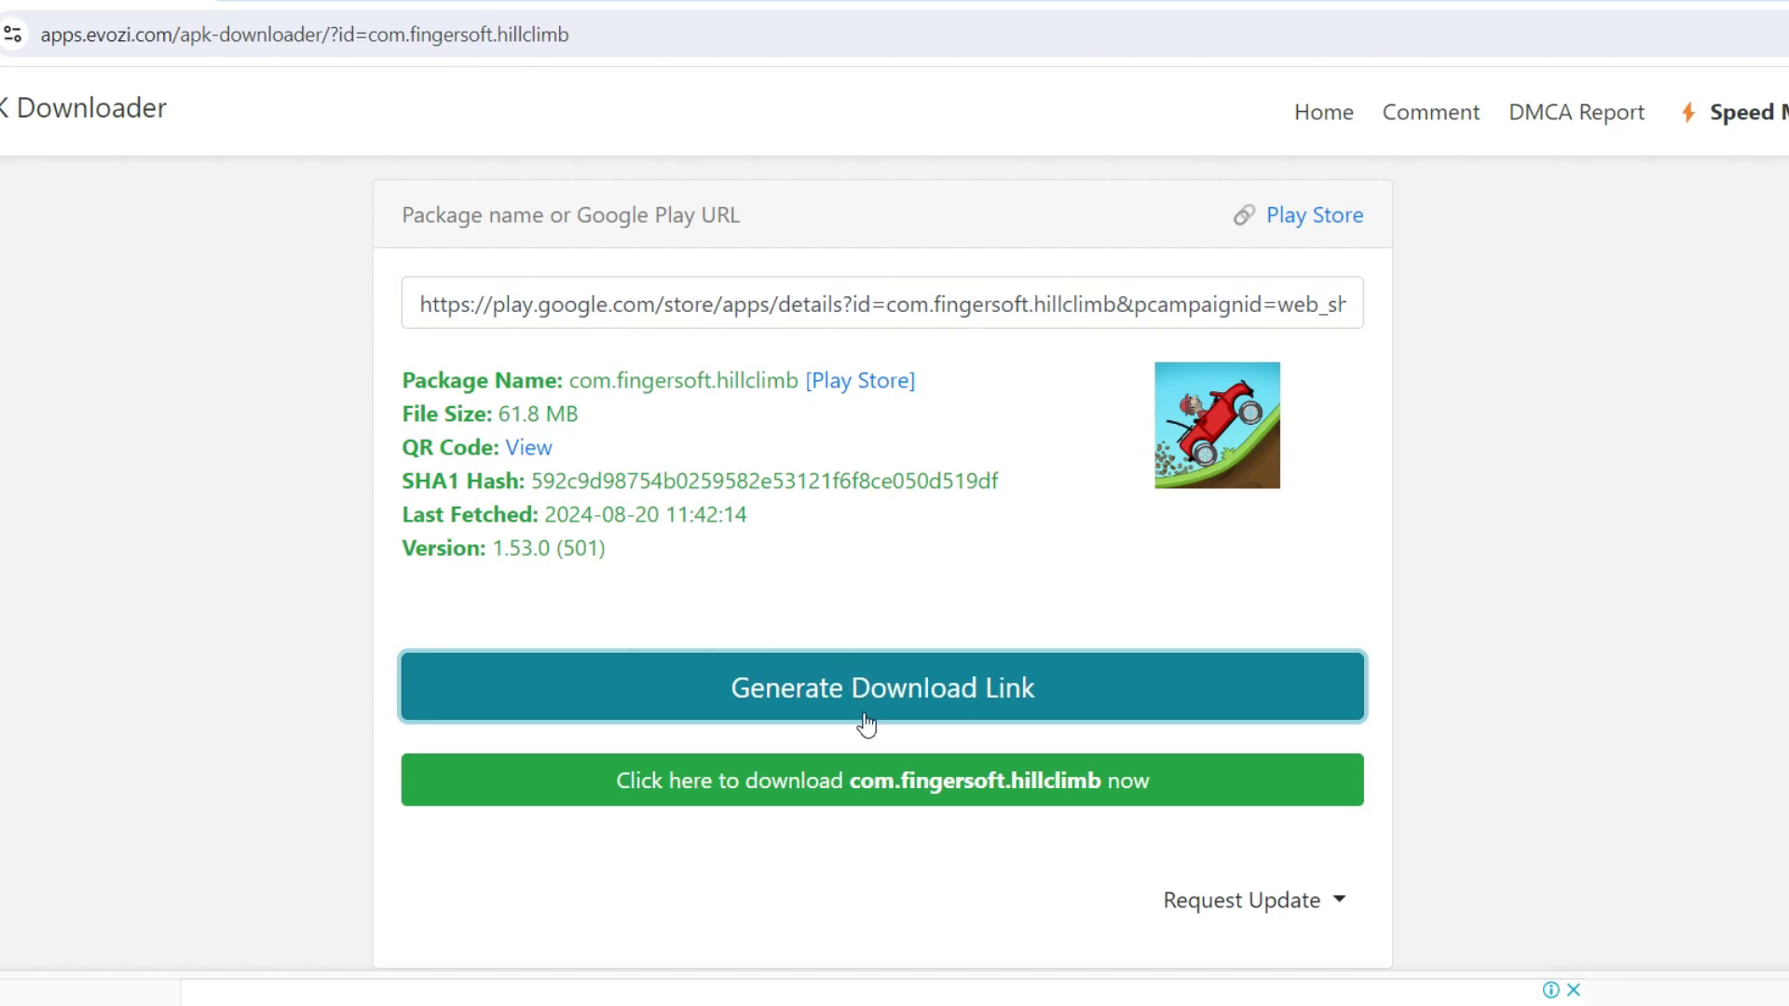
pyautogui.click(885, 780)
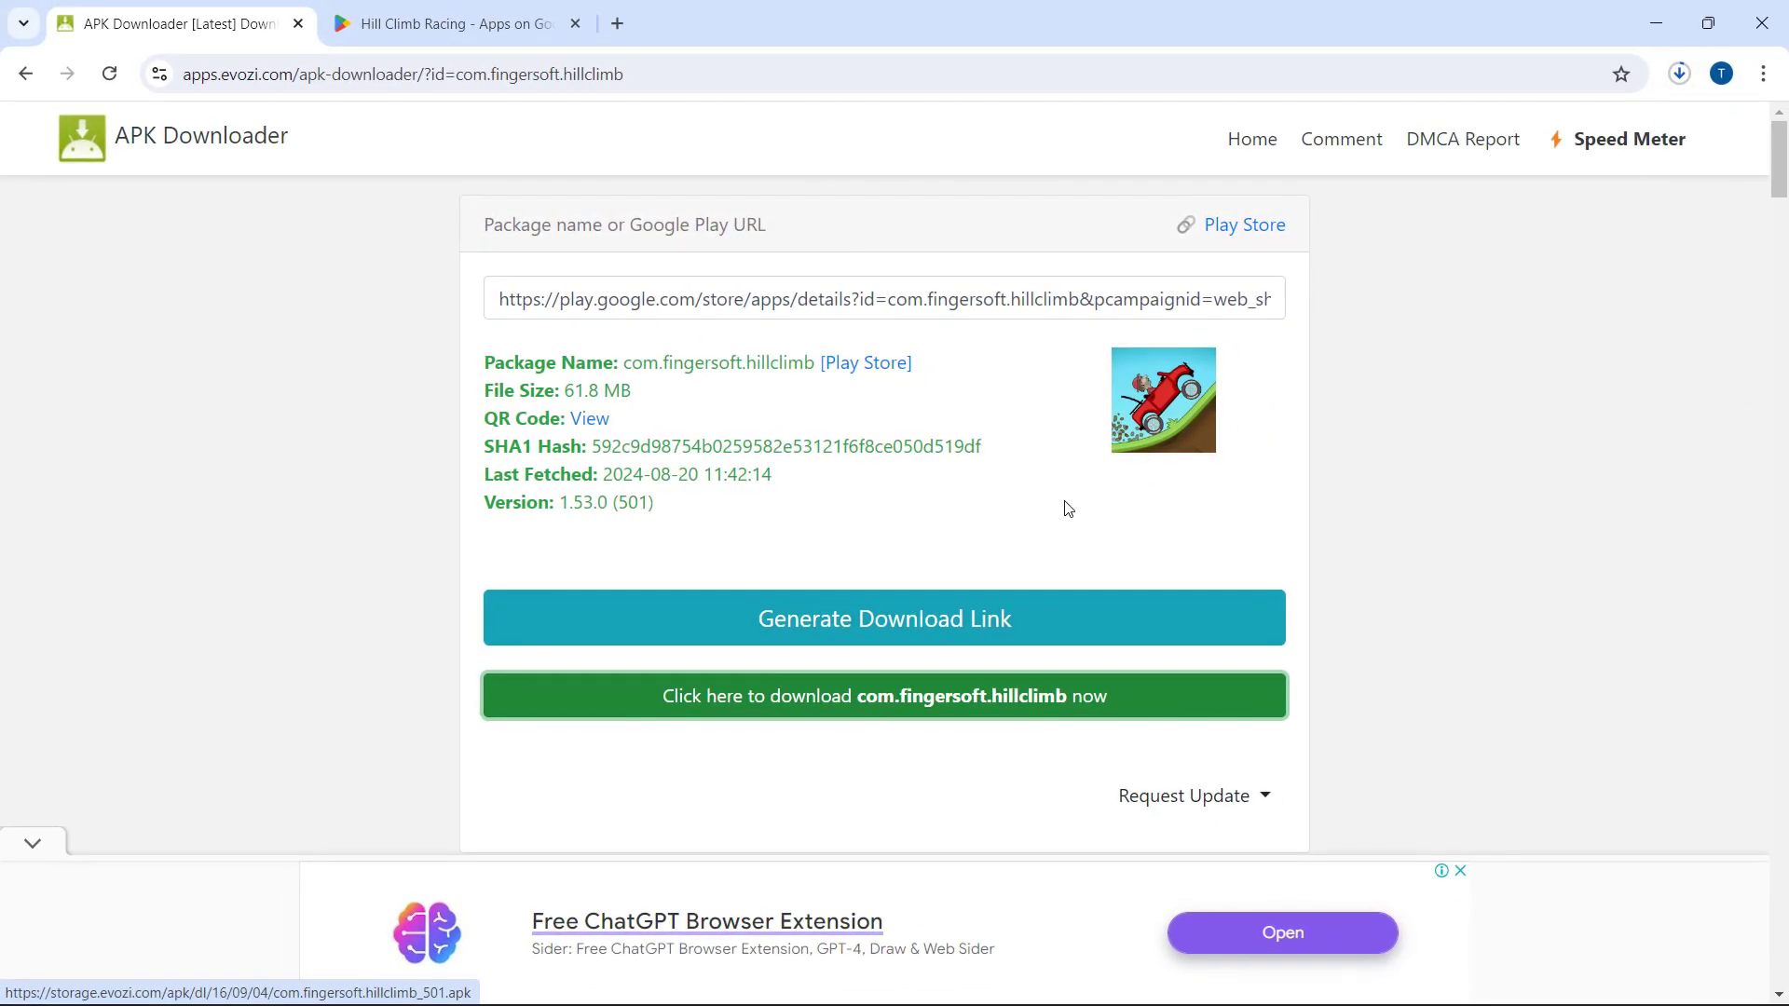
pyautogui.click(1680, 74)
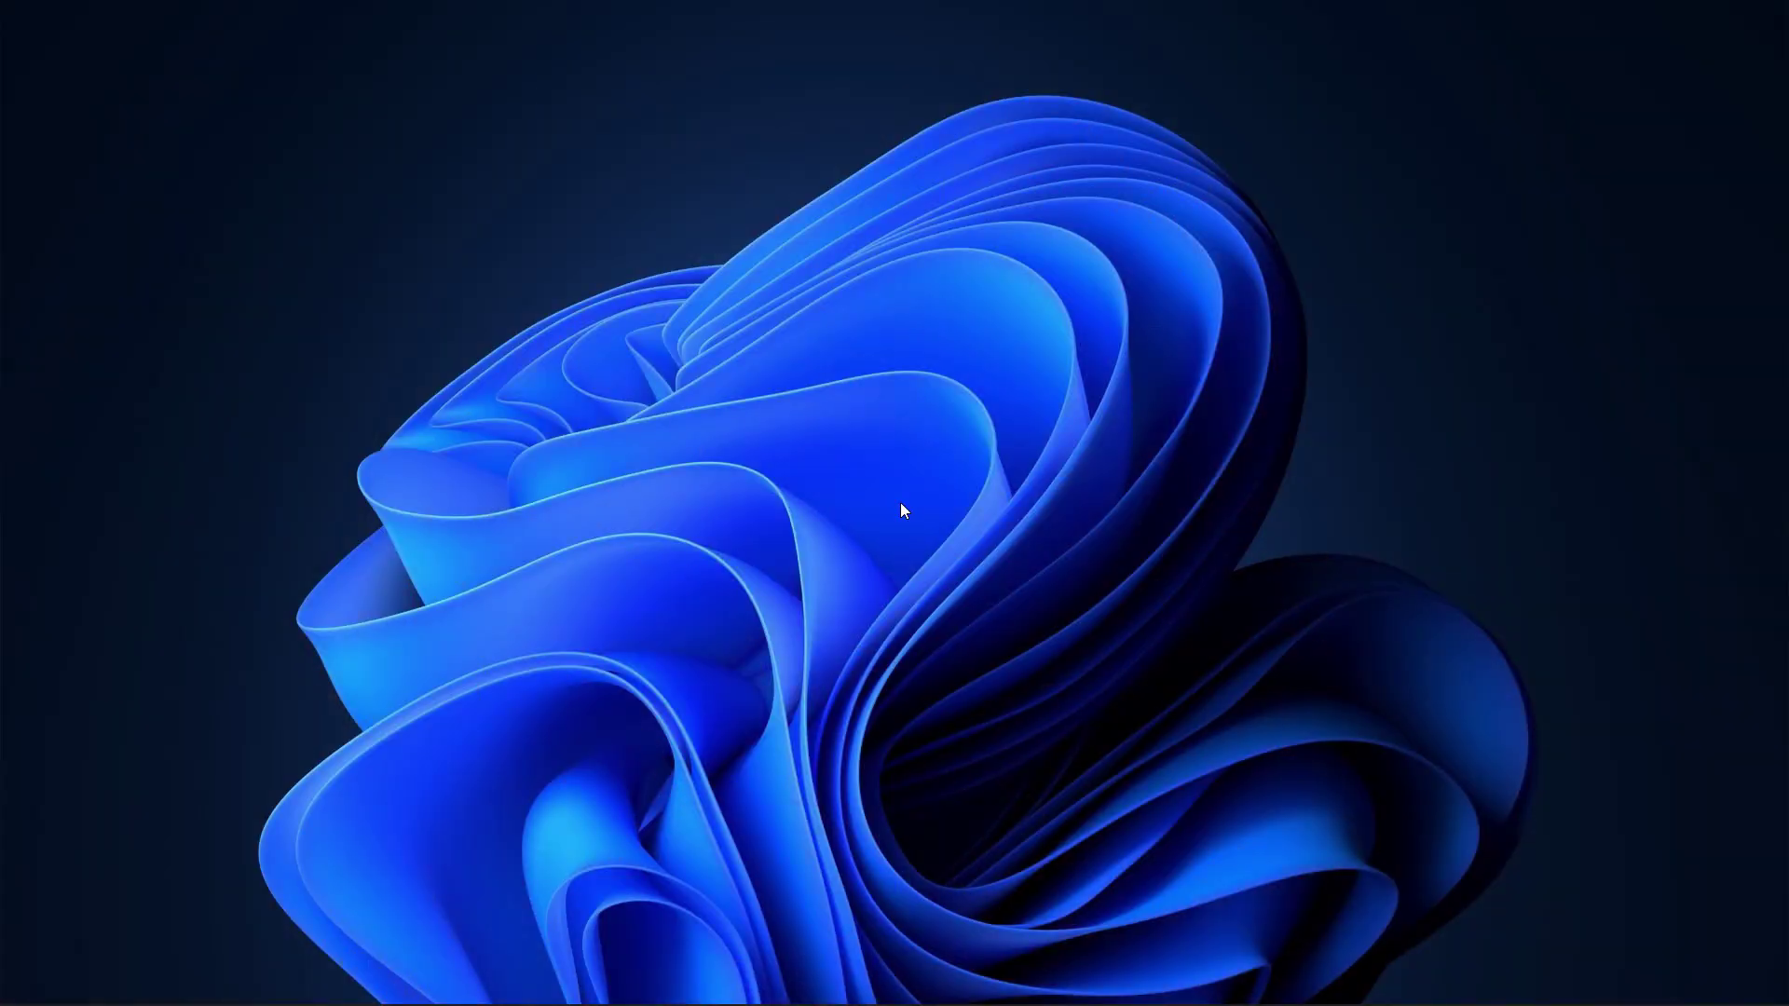
# Launch Chrome from the taskbar to a new Google start page
pyautogui.click(795, 981)
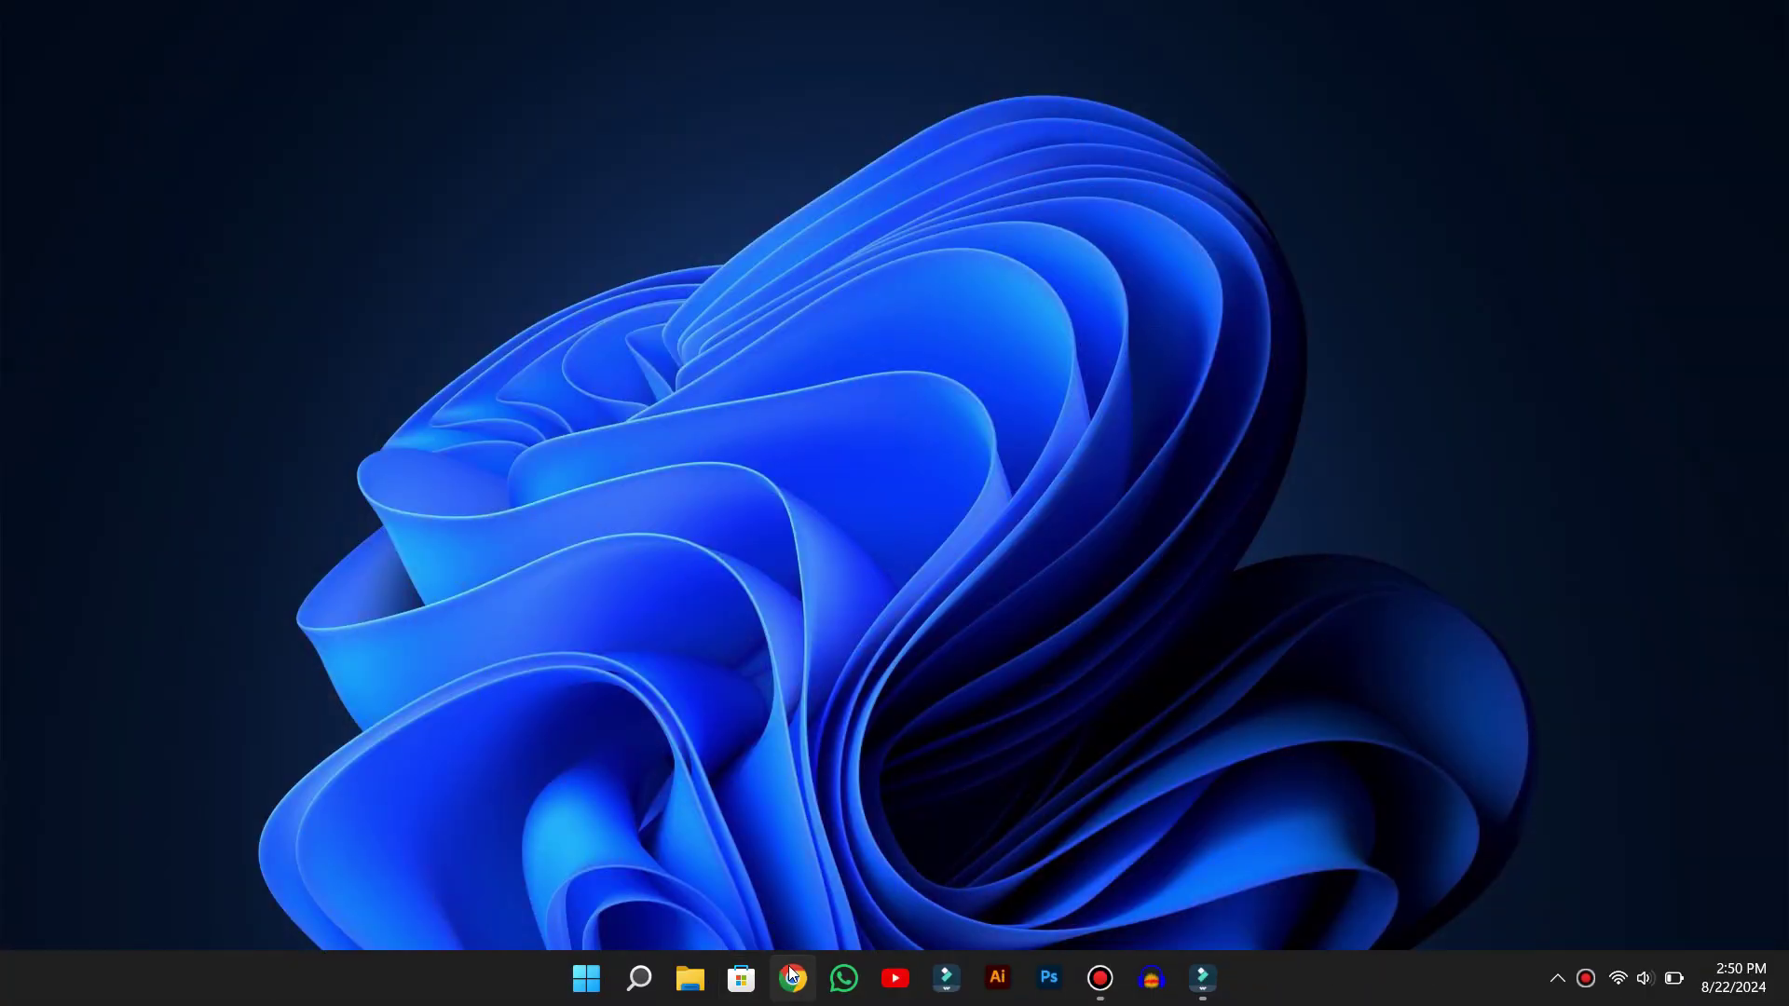
# Search Google for BlueStacks and download BlueStacks 5 from bluestacks.com
pyautogui.click(759, 471)
pyautogui.write('BLUESTACKS')
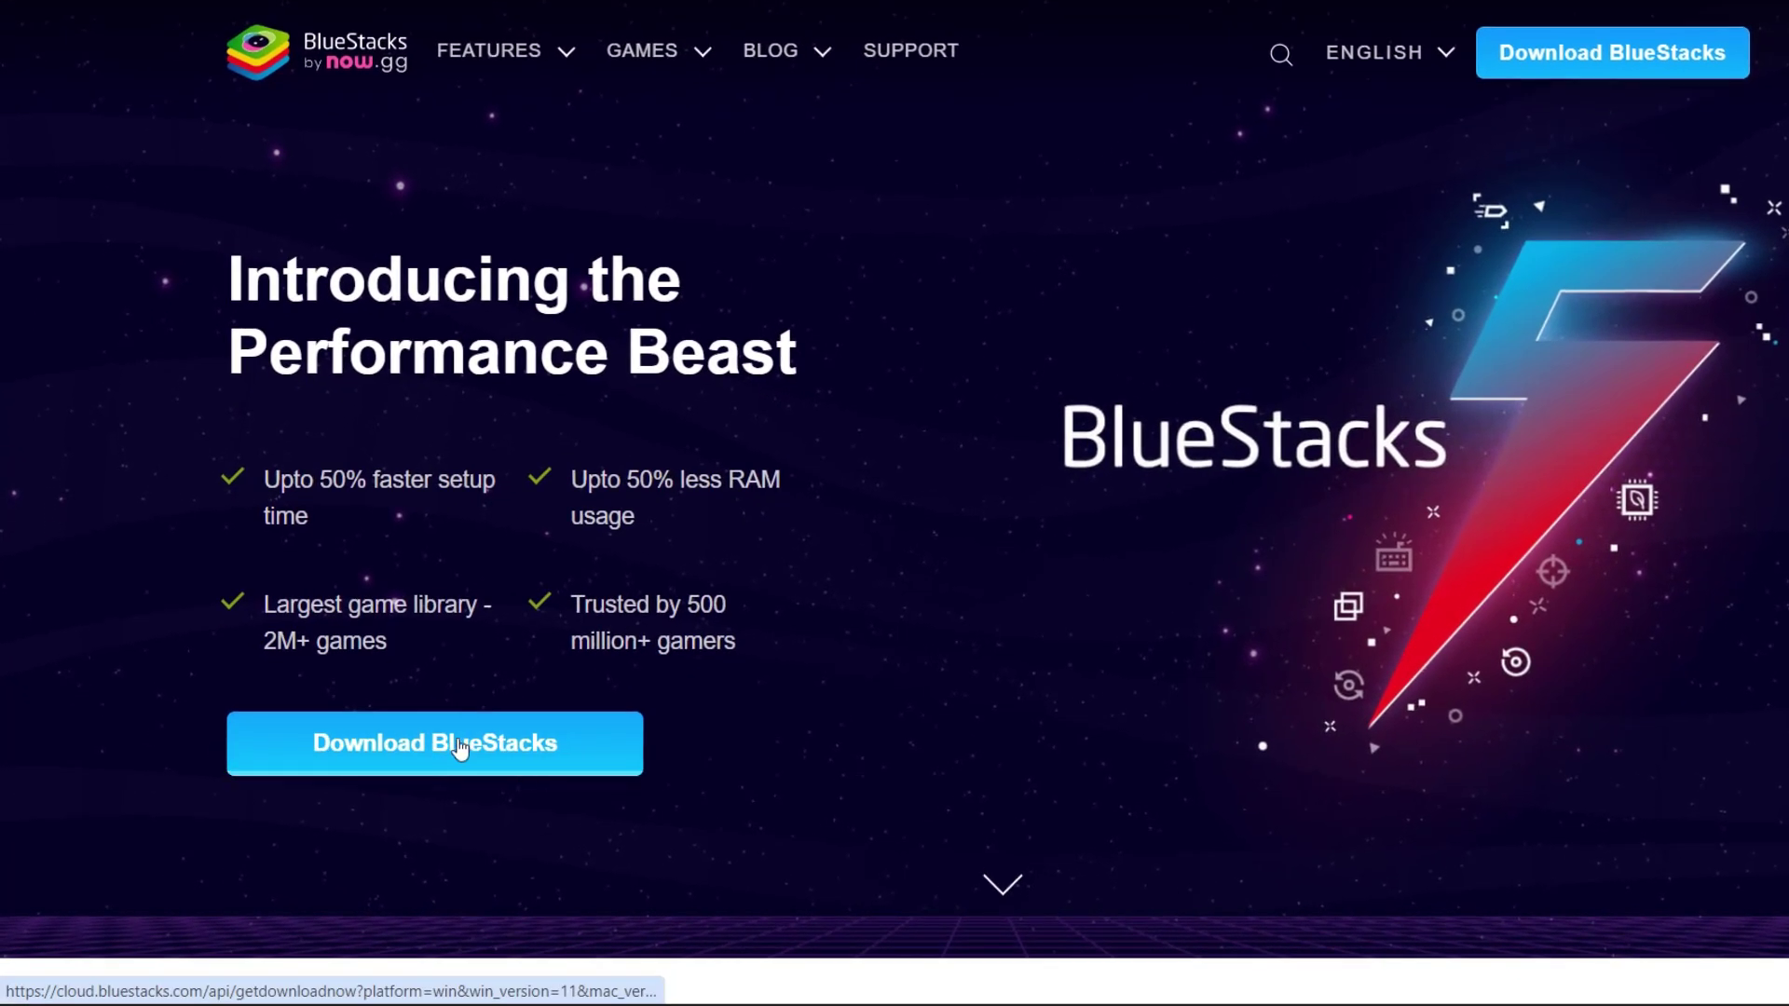
pyautogui.click(460, 749)
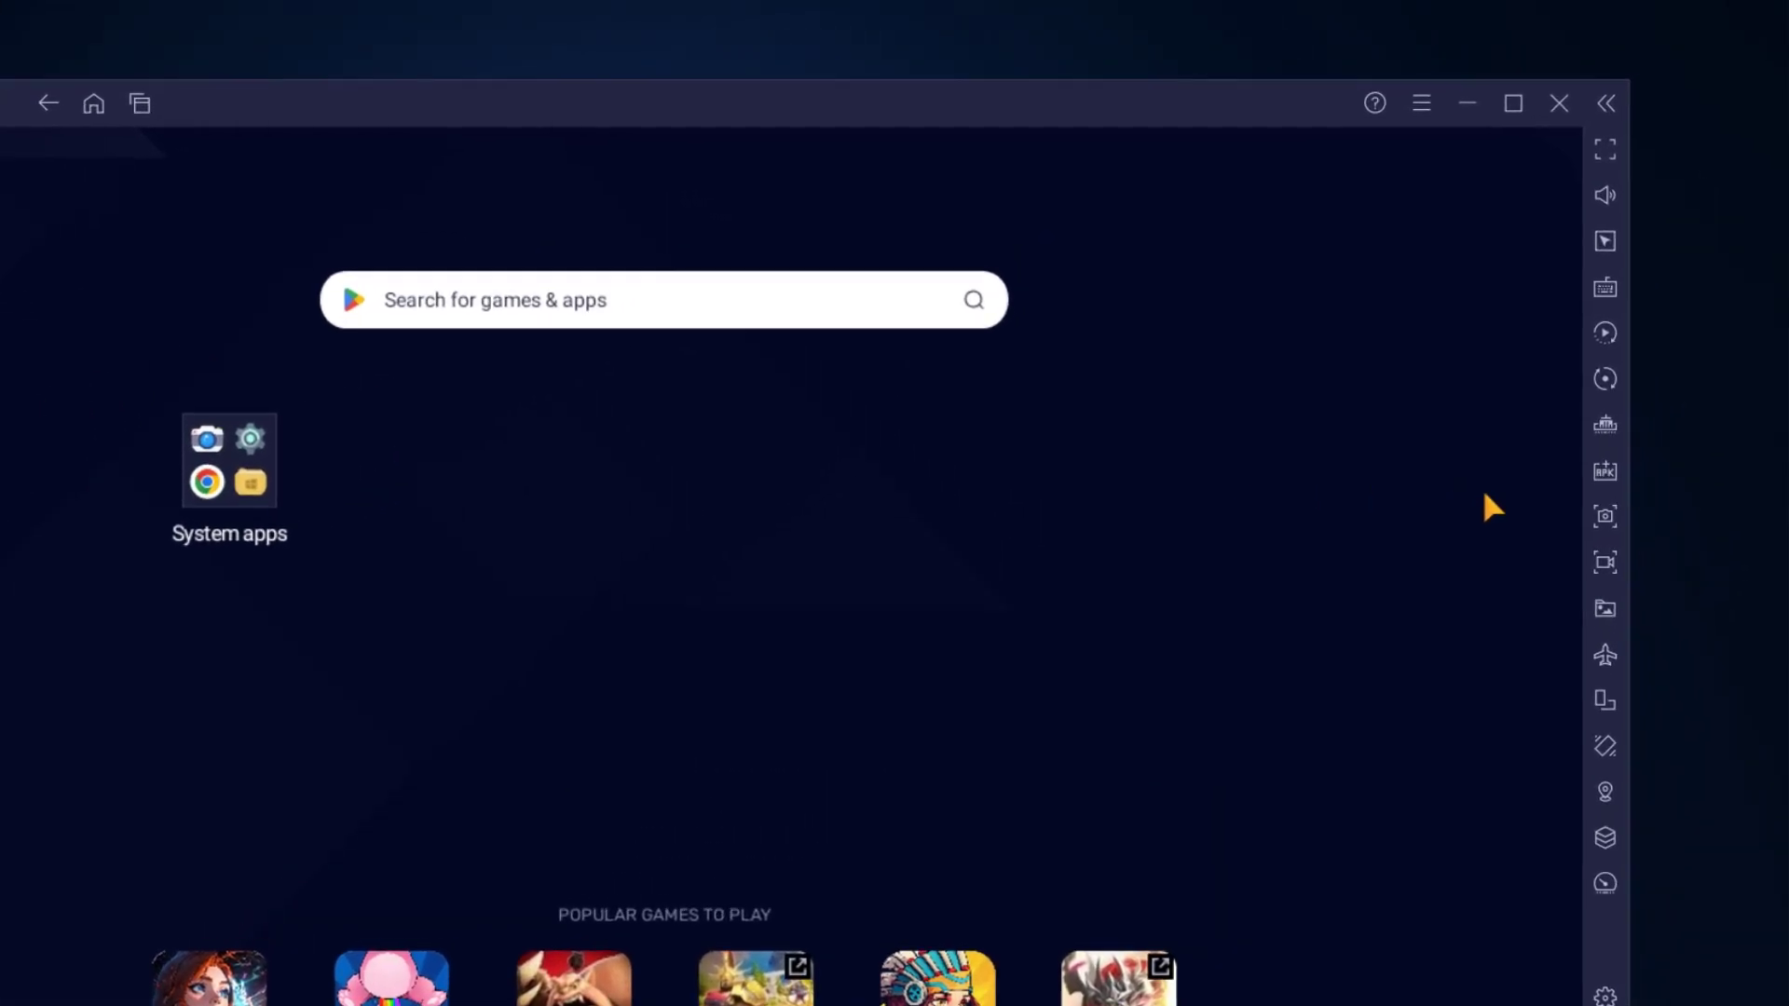
# Install com.fingersoft.hillclimb_501 from Downloads > Apks using the sidebar's Install APK tool
pyautogui.click(1567, 565)
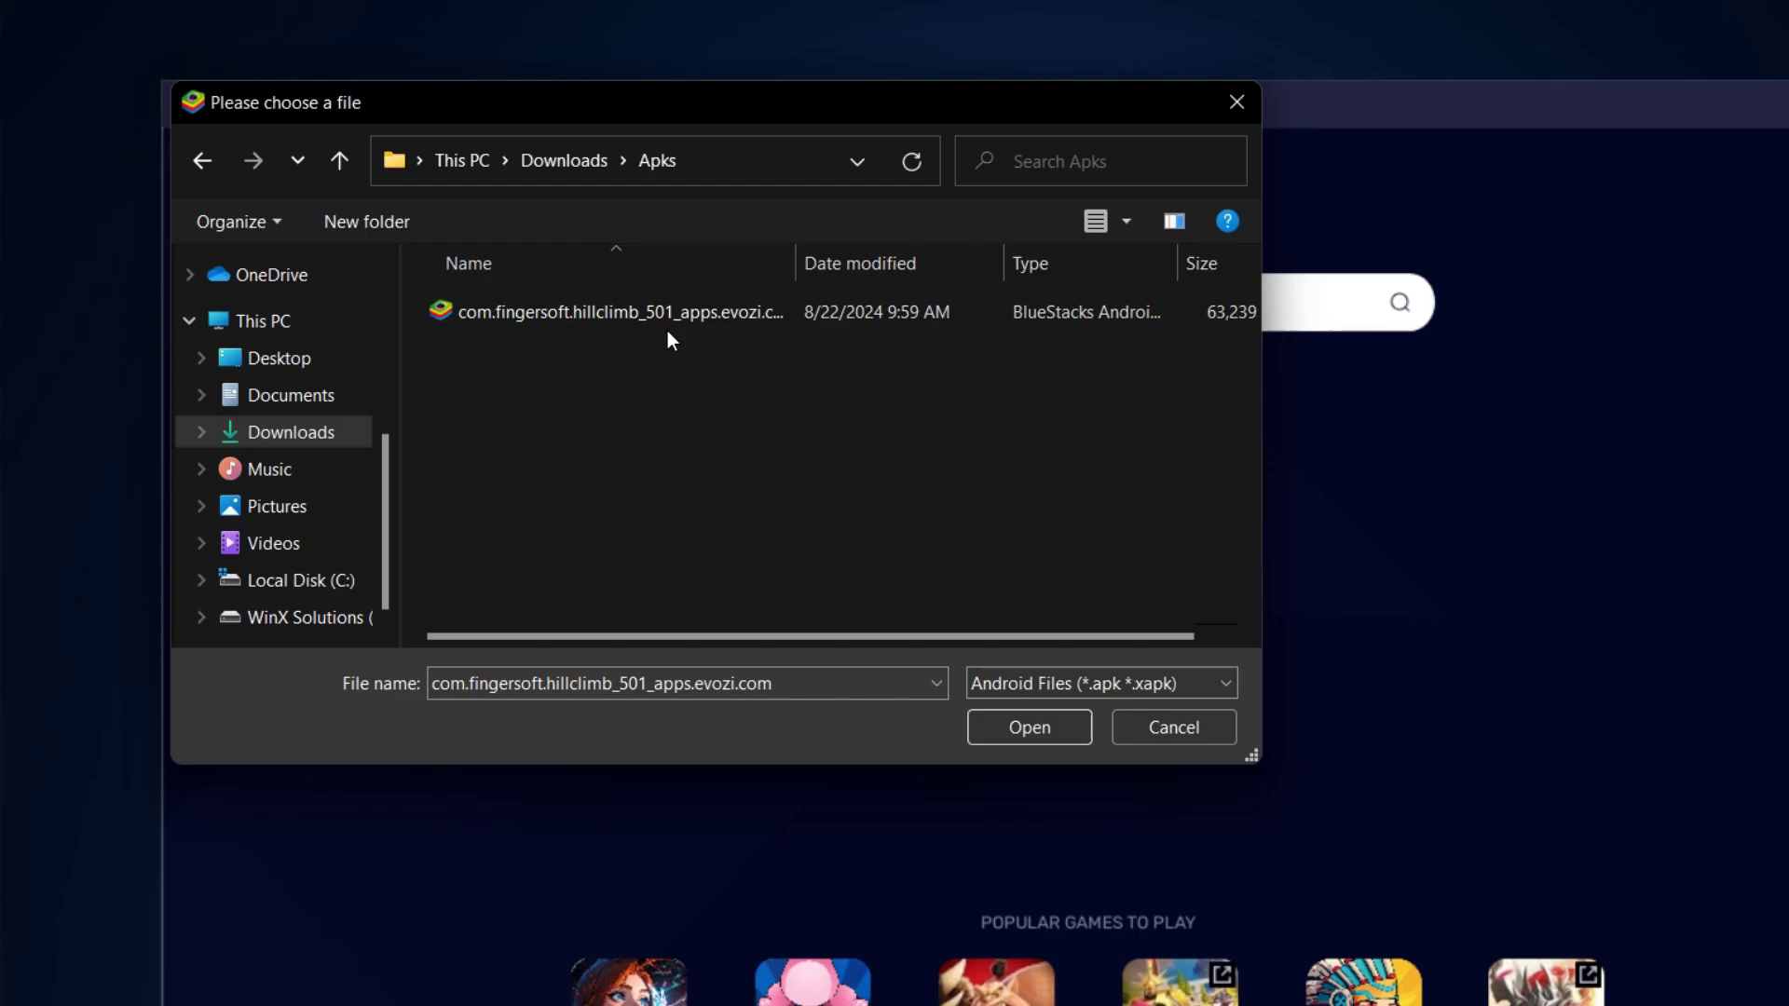
pyautogui.click(502, 251)
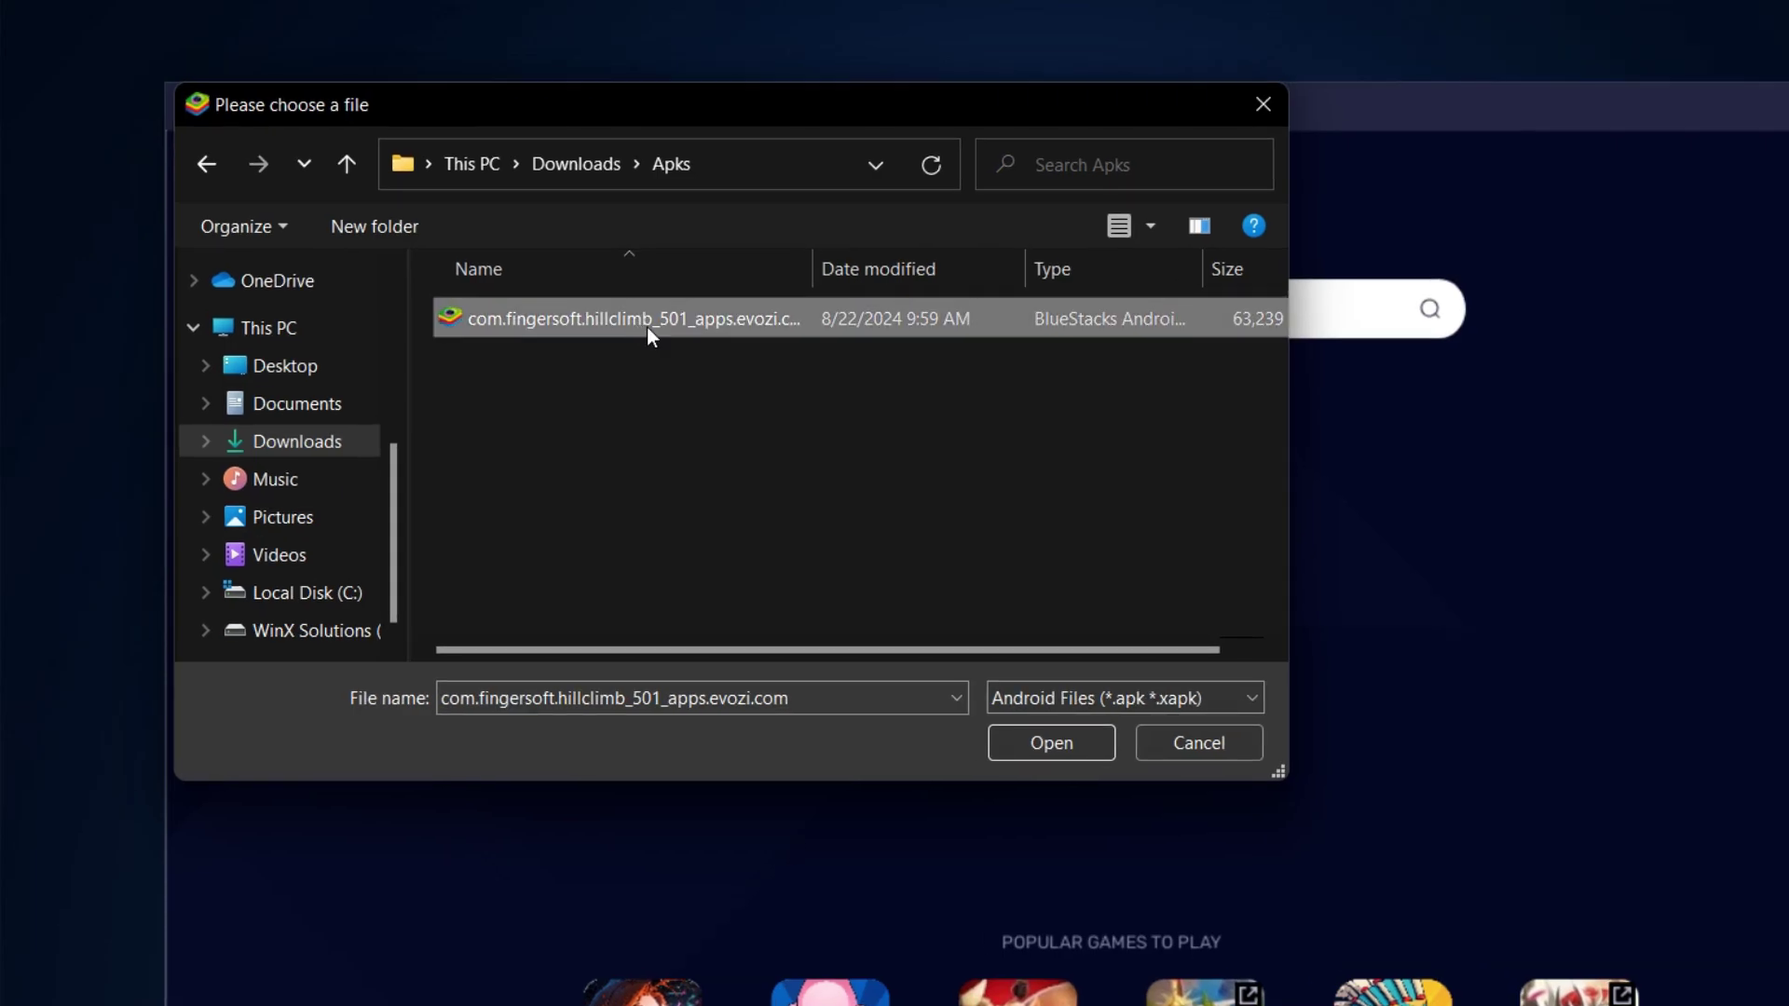
pyautogui.click(1050, 743)
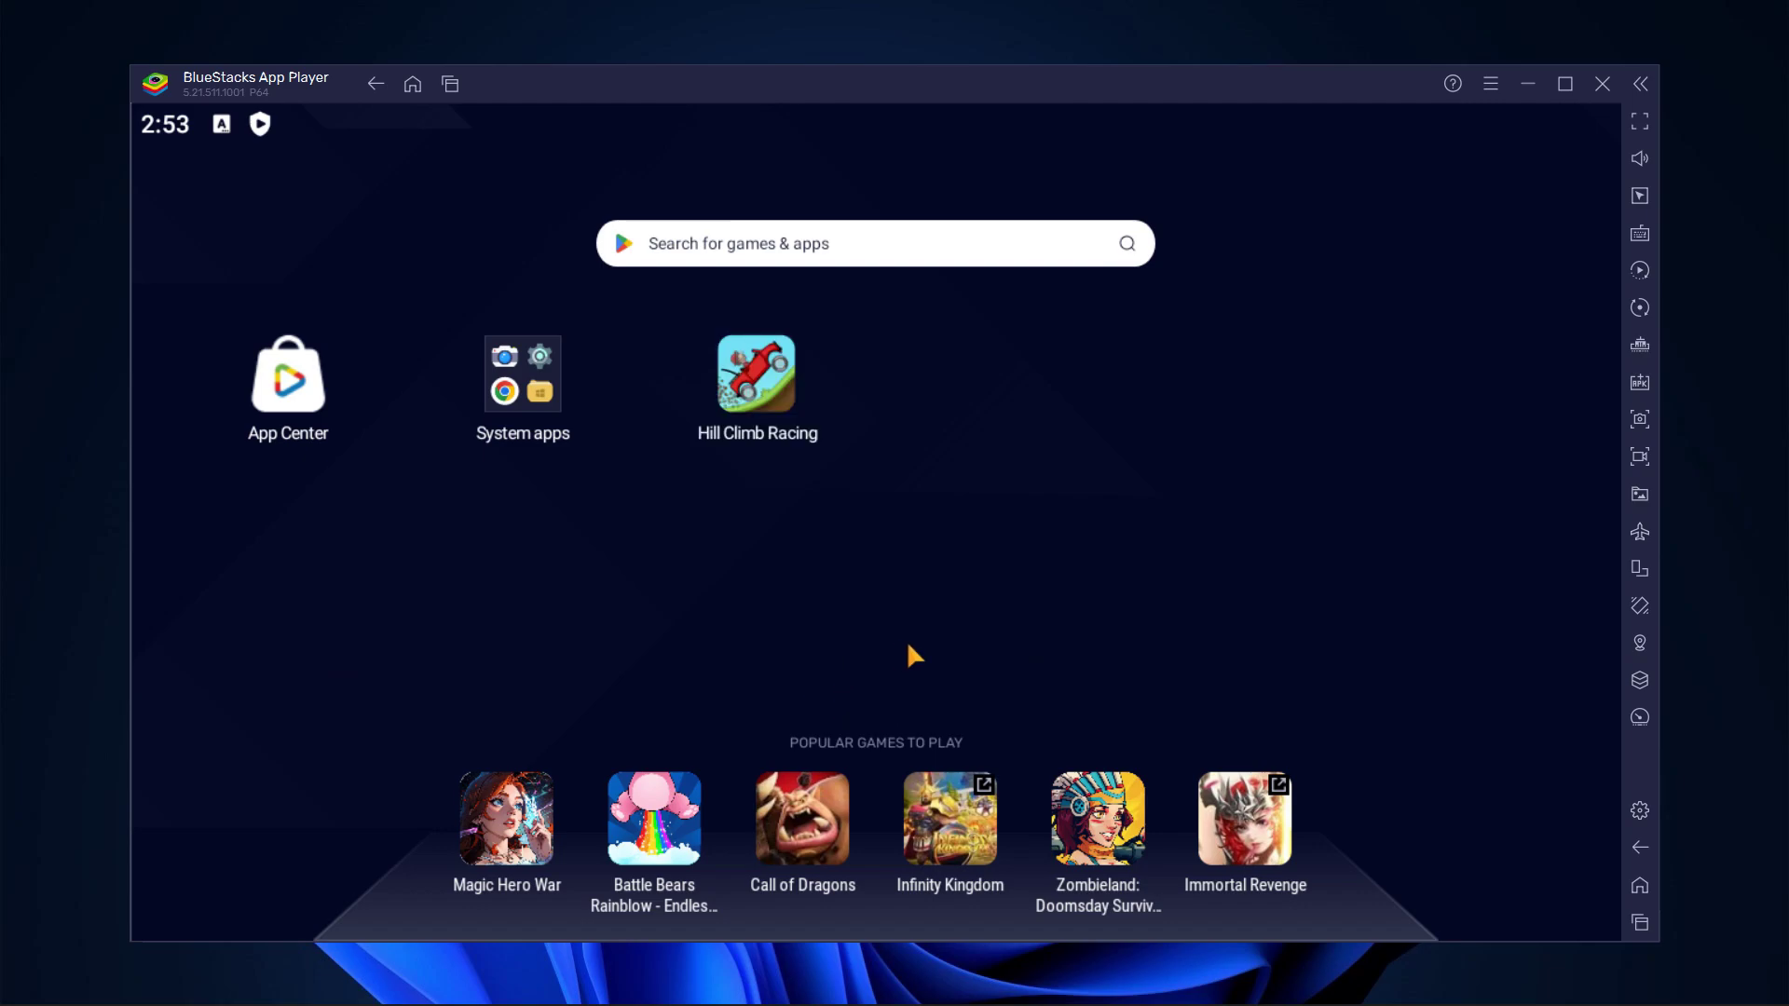
# Start Hill Climb Racing from the home screen and accelerate the car into Level 1
pyautogui.click(760, 432)
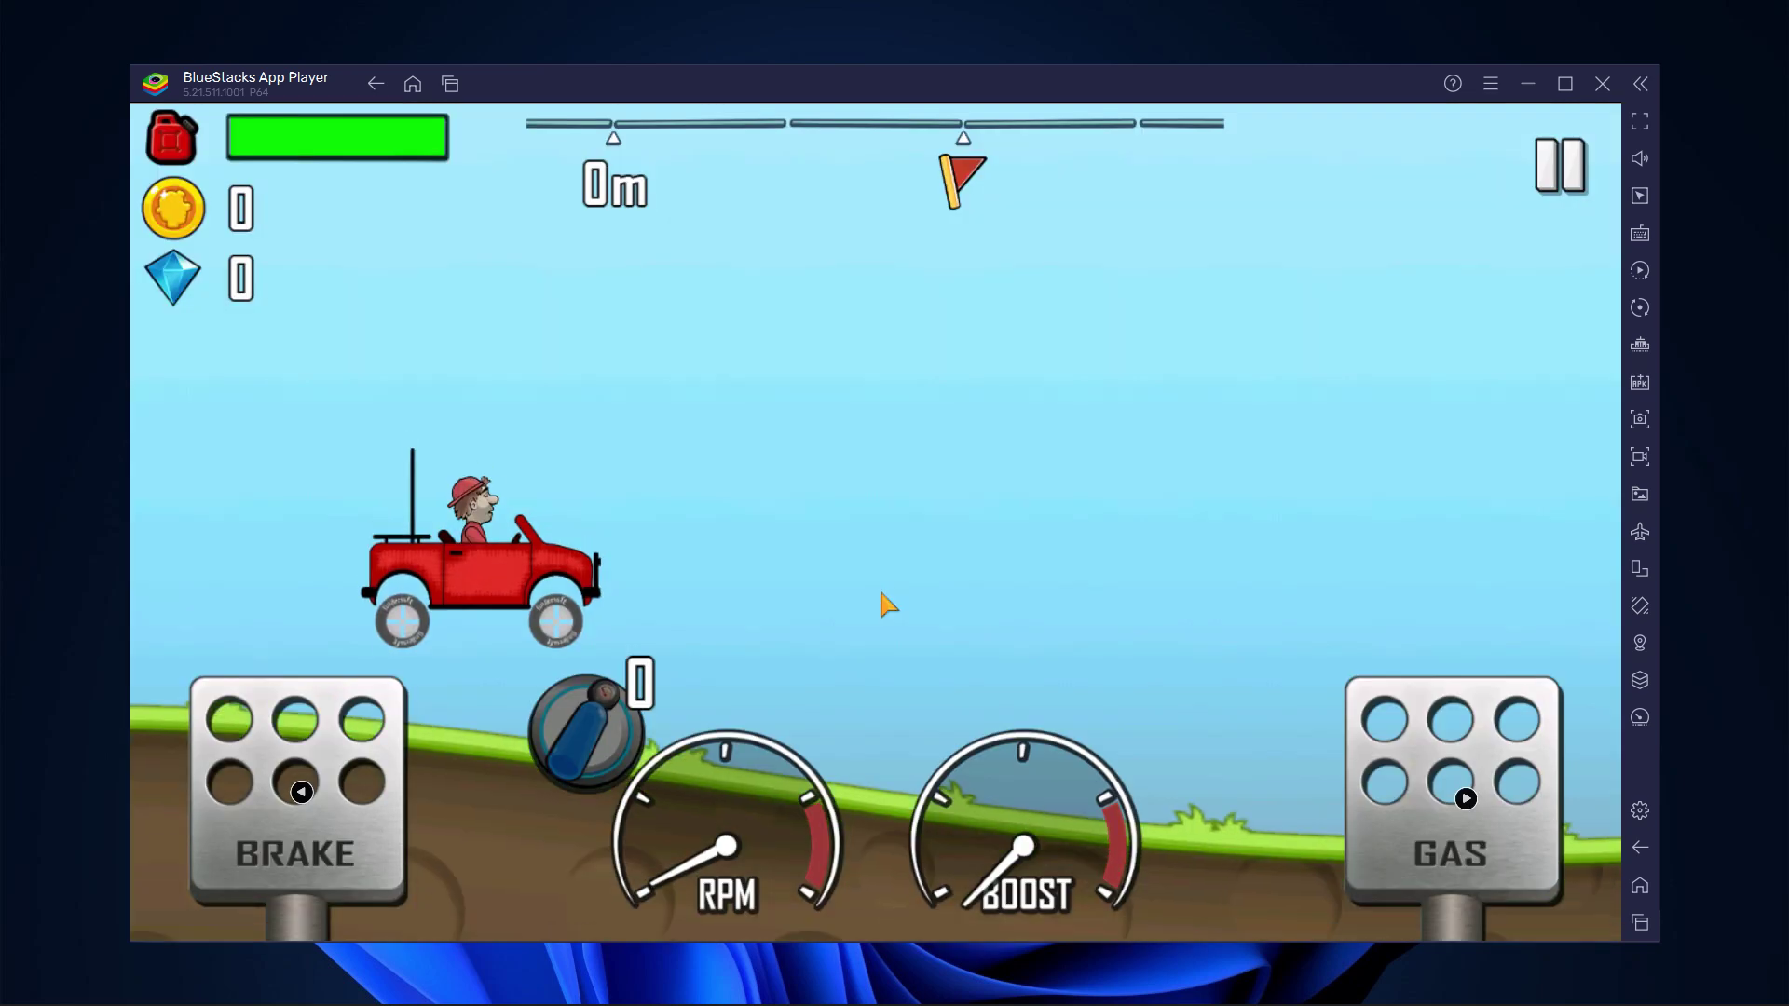
pyautogui.press('Right')
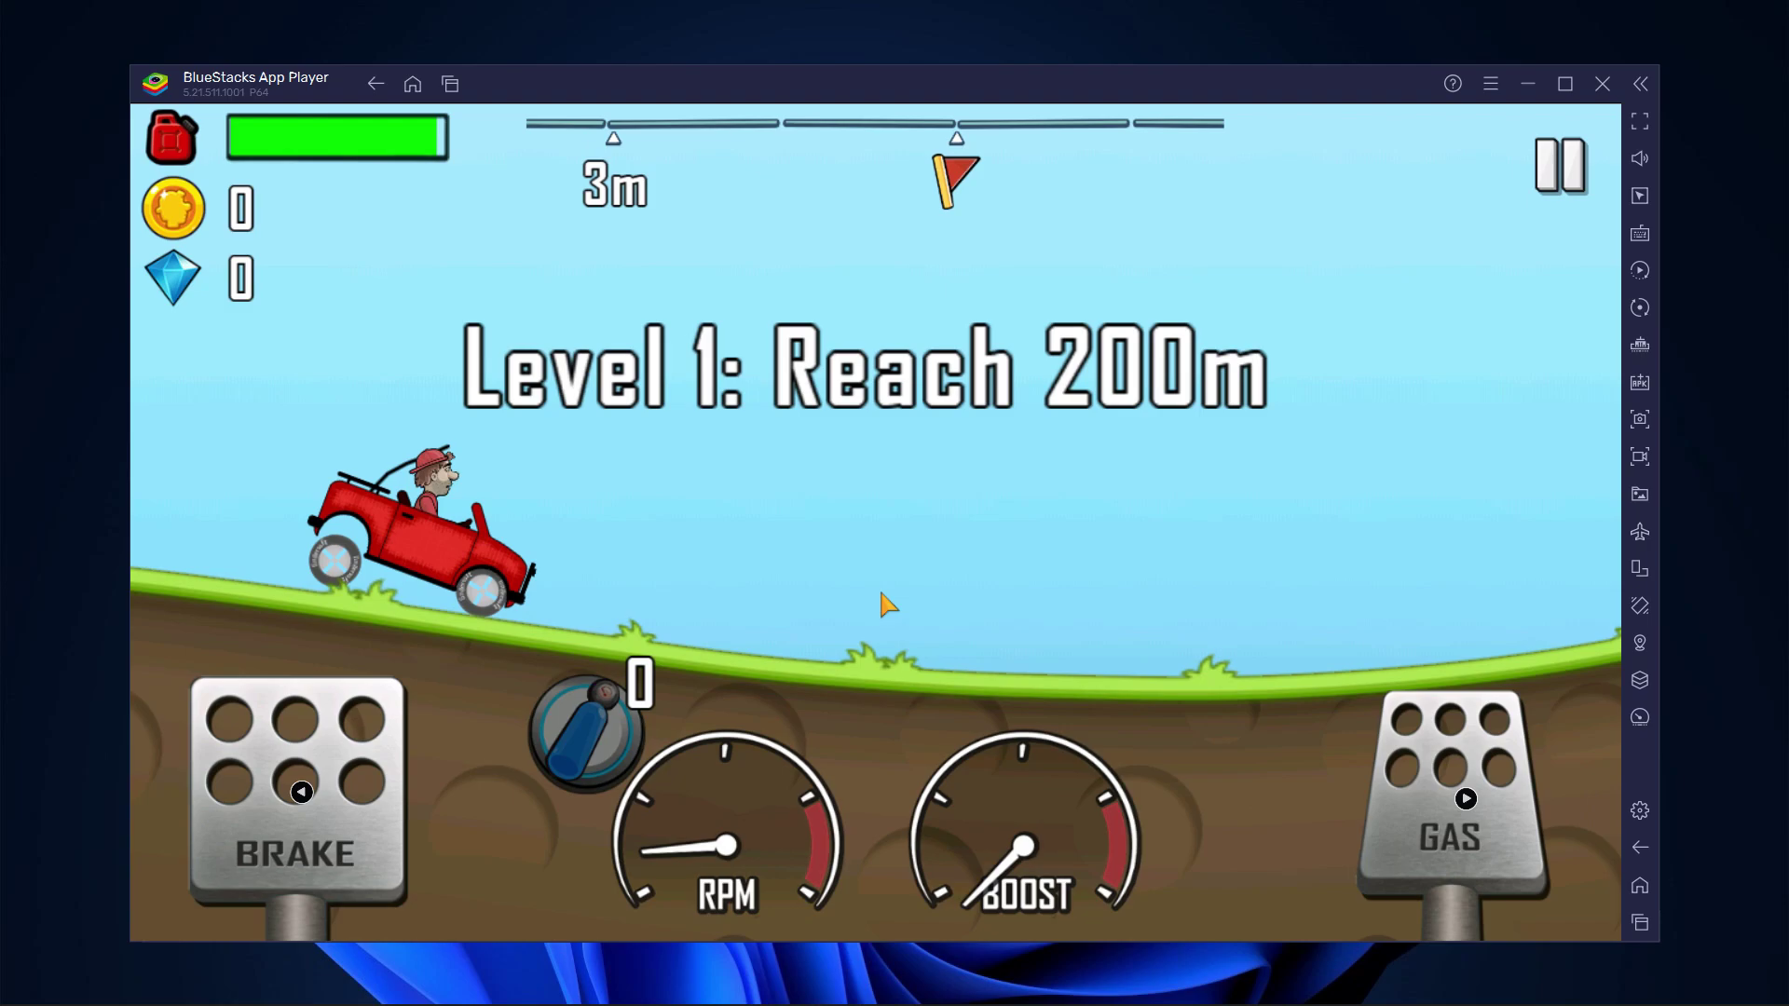